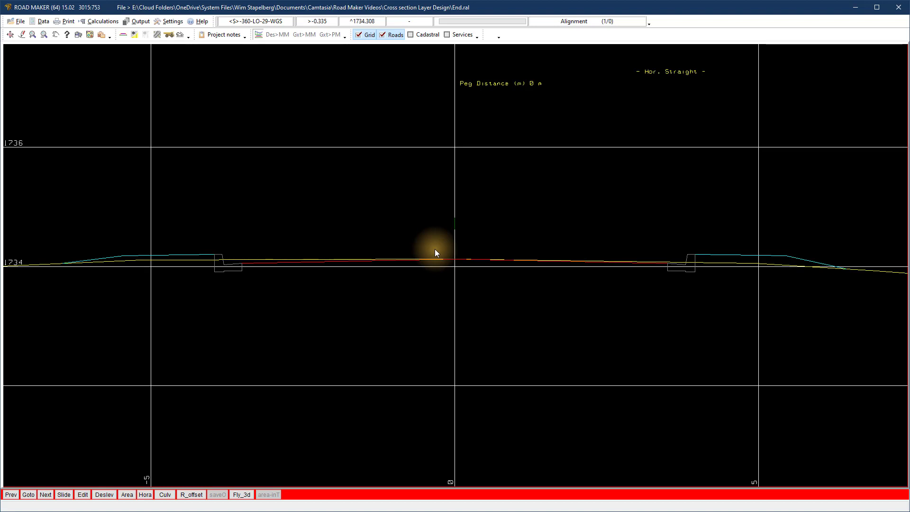
Create a new left-carriageway layer group named 'Group 1' through Edit Layers
right_click(426, 234)
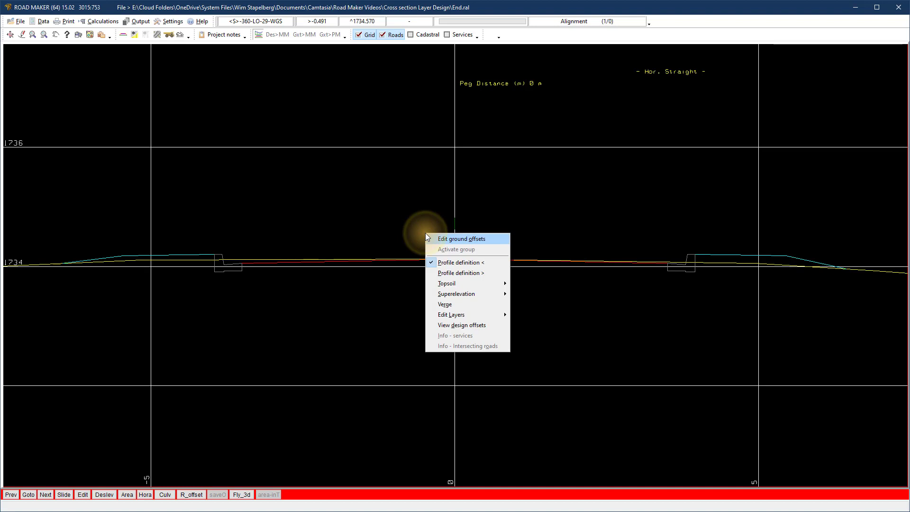
mouse_move(455, 315)
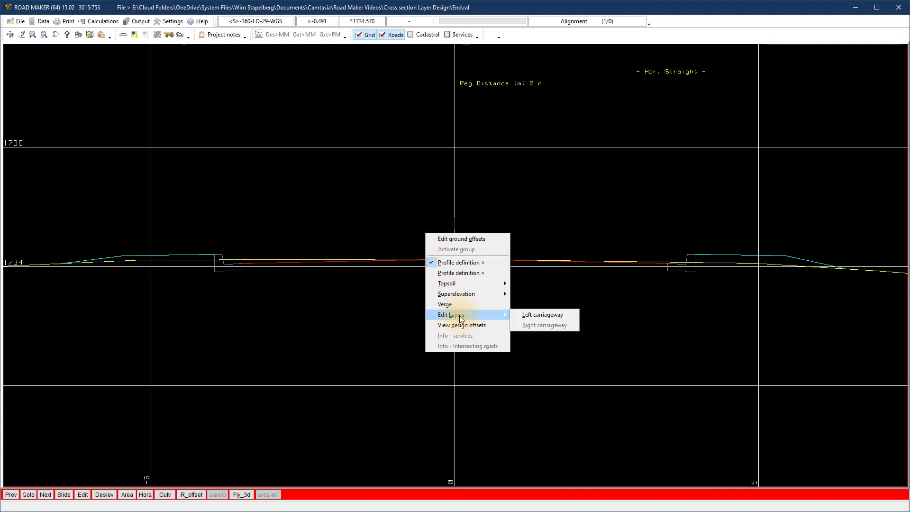
click(525, 316)
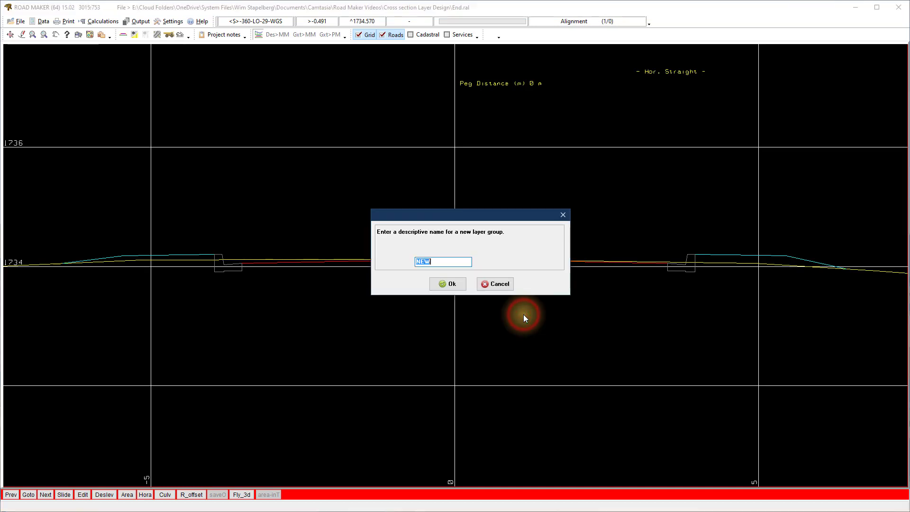
text(Group 1)
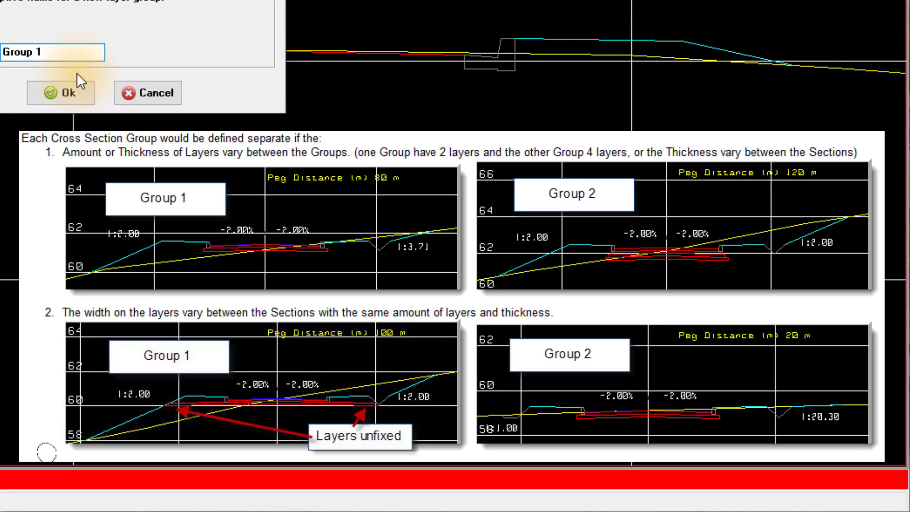
click(69, 91)
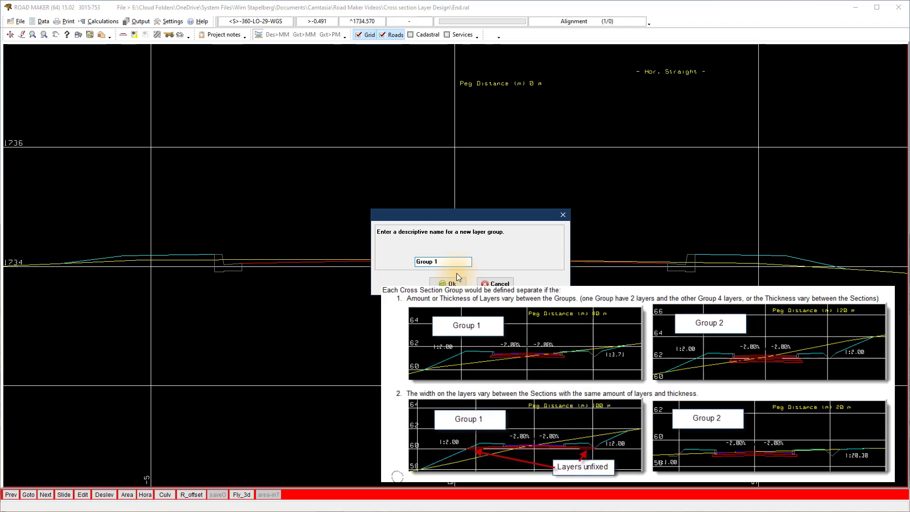
click(447, 282)
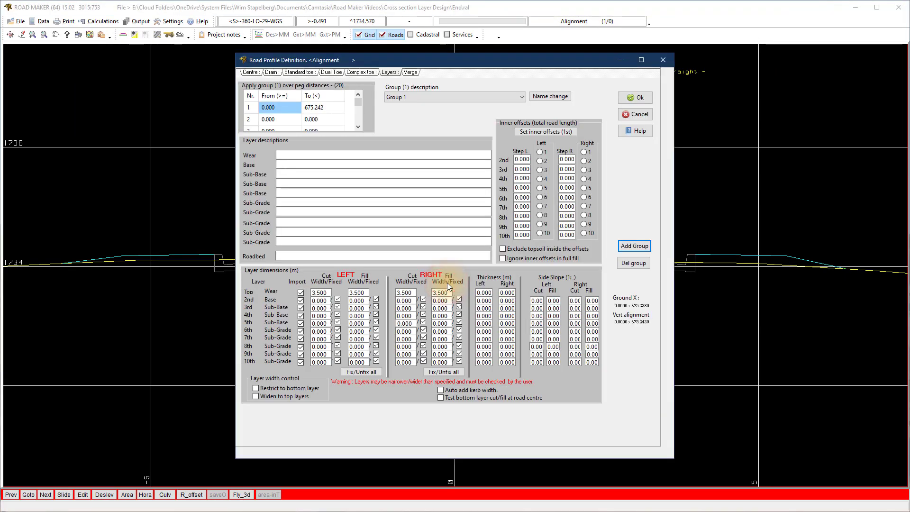
Set Group 1's peg ranges to 0–340 and 600–675.243
click(281, 108)
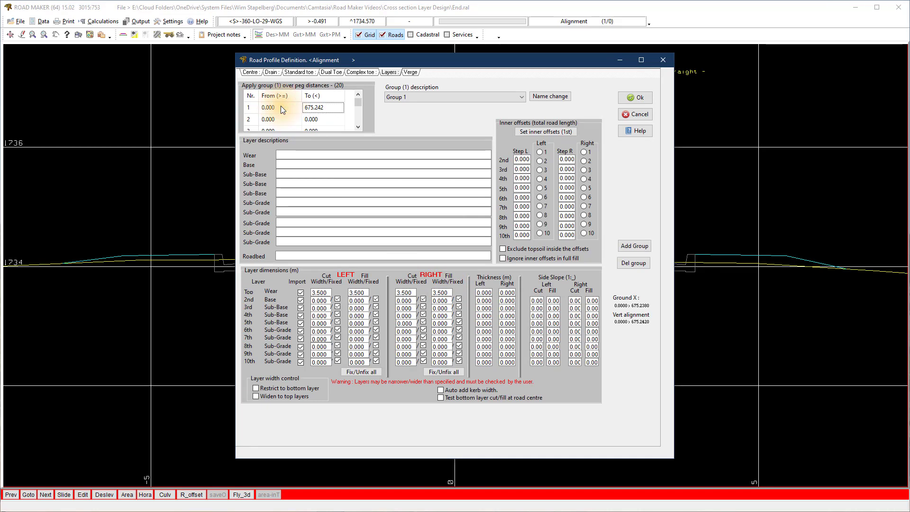
text(340)
key(Tab)
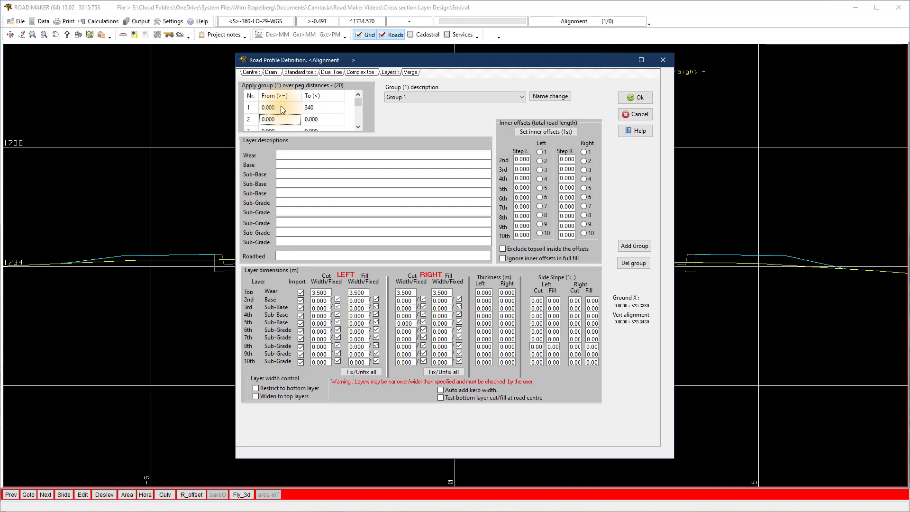
text(600)
key(Tab)
text(675.243)
Enter Wear, Base and three Sub-Base descriptions: 30mm CGMA, 150mm G1 Base, 150mm G2 Base, 150mm C4 Subbase, 200mm G7 Selected
click(290, 156)
text(30mm CGMA)
key(Tab)
text(150mm)
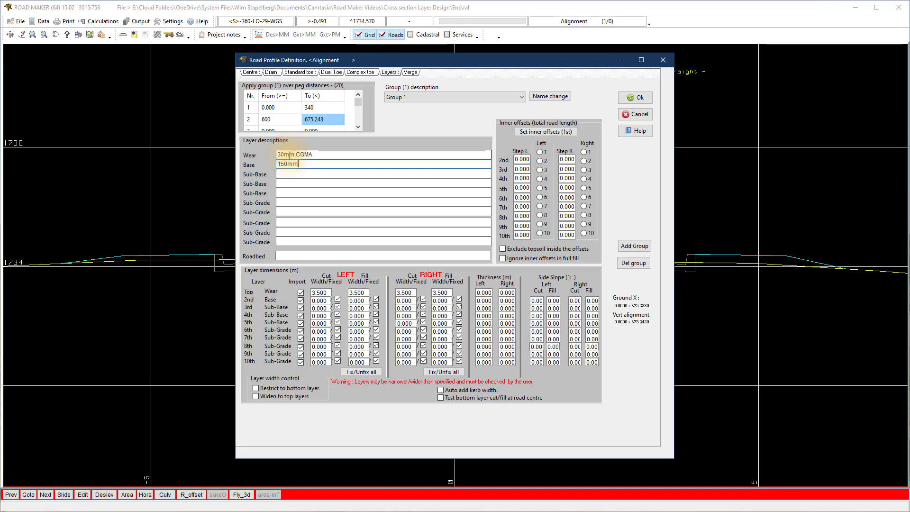
text( G1 Base)
key(Tab)
text(1)
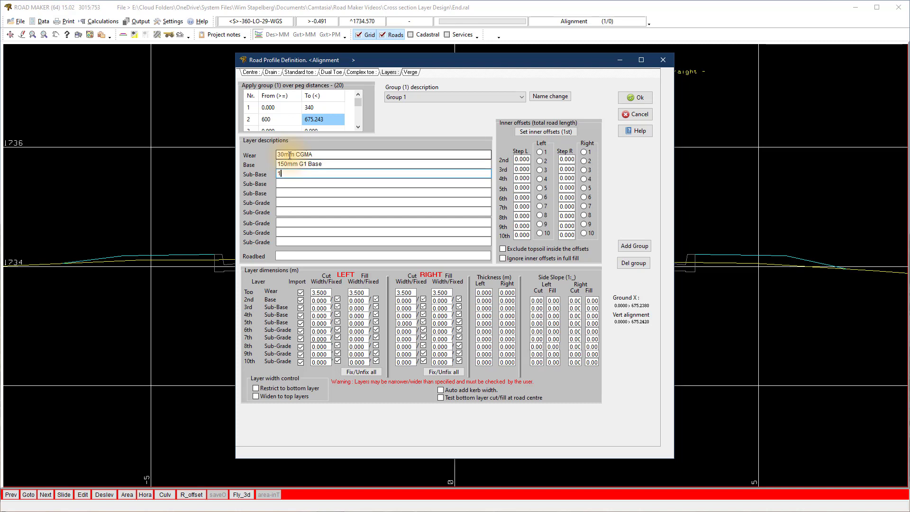
text(50mm G2 Base)
key(Tab)
text(150mm)
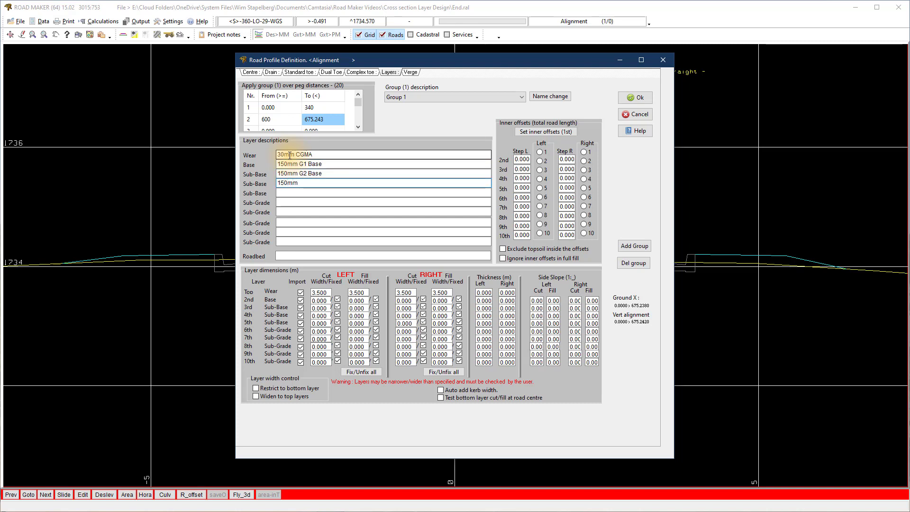
text( C4 Subbase)
key(Tab)
text(200mm G7 Selected)
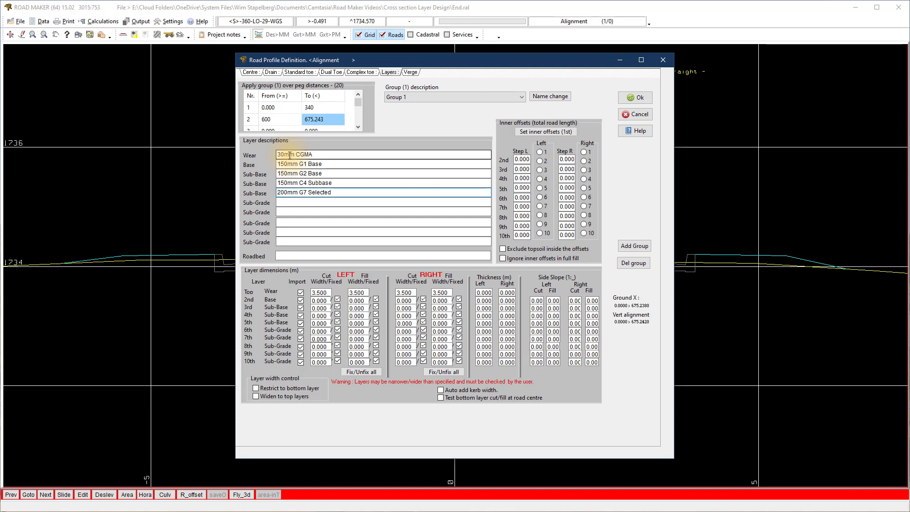
Set the wear layer's left and right thickness to 0.03 m
click(318, 294)
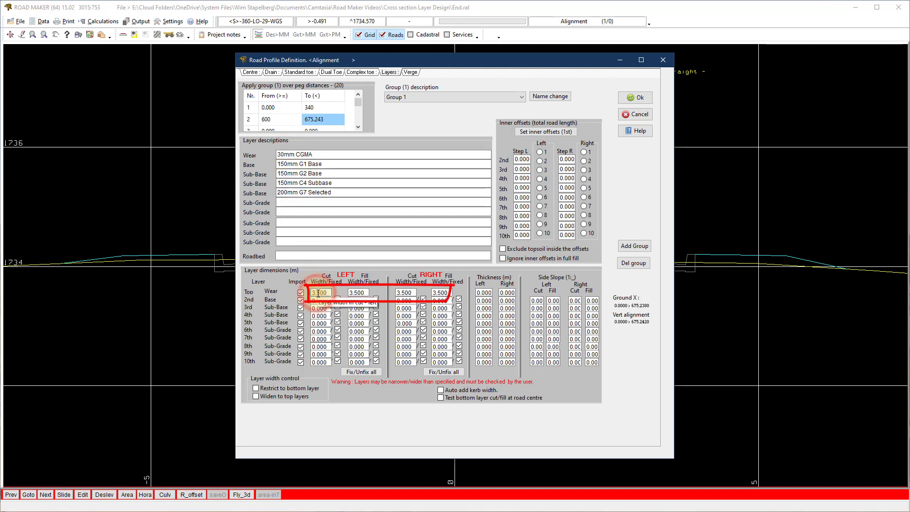
key(Tab)
key(Tab)
key(Tab)
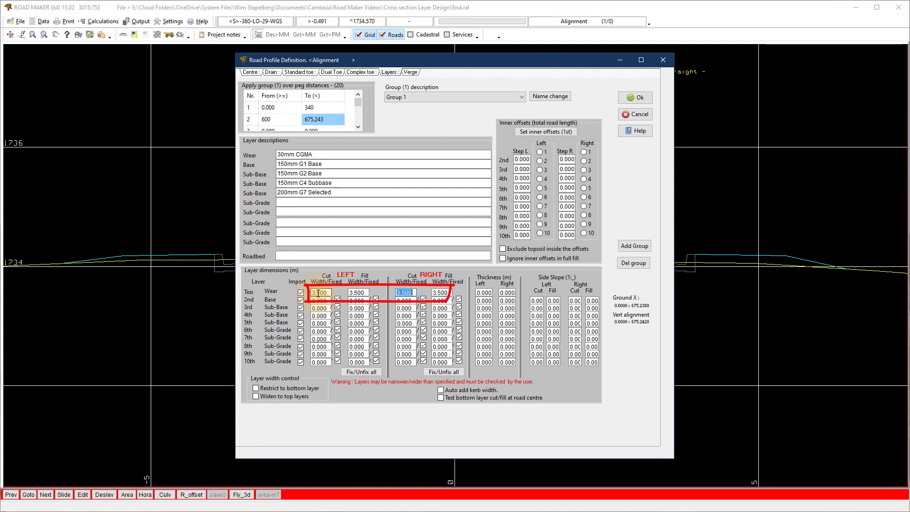
key(Tab)
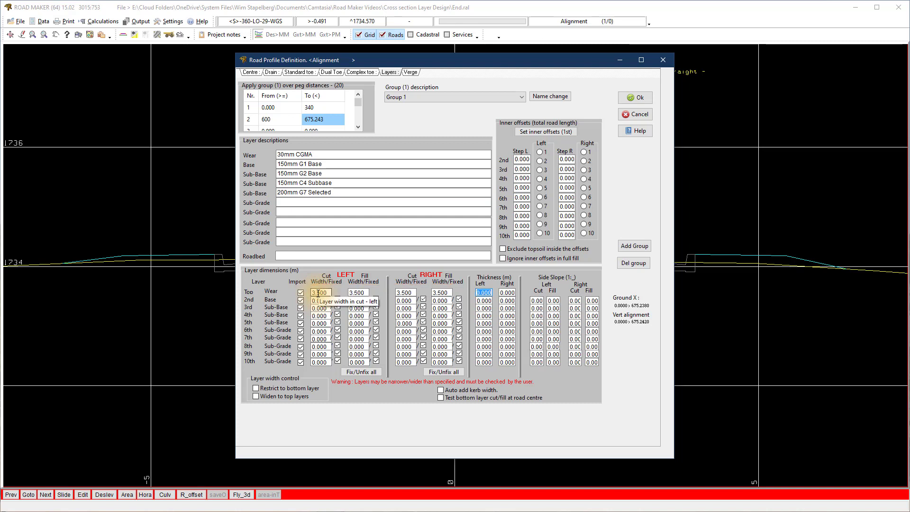
text(0.0)
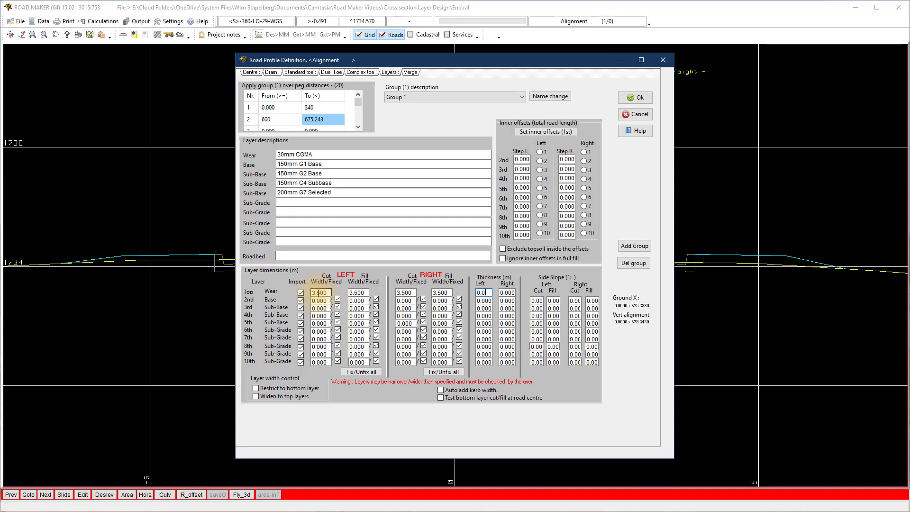
key(Tab)
text(0.03)
Give the base layer 3.5 m cut/fill widths and 0.15 m thickness
key(Tab)
text(3)
key(Tab)
key(Tab)
key(Tab)
text(0.1)
key(Tab)
text(0.15)
key(Tab)
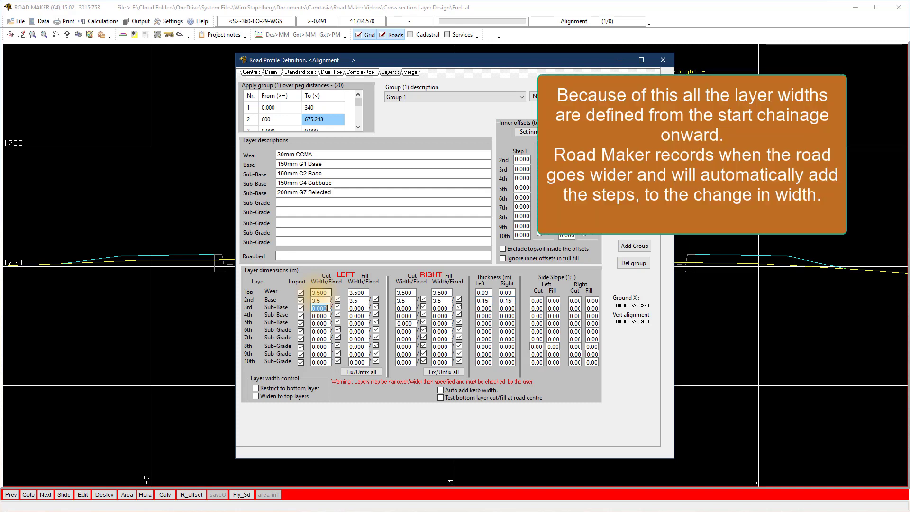
Give the first sub-base layer 3.75 m widths and 0.15 m thickness
text(3.7)
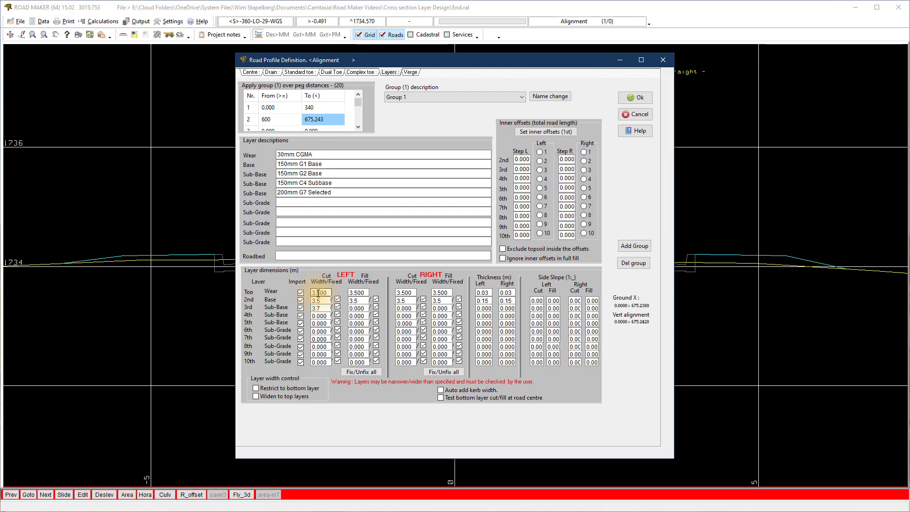
text(5)
key(Tab)
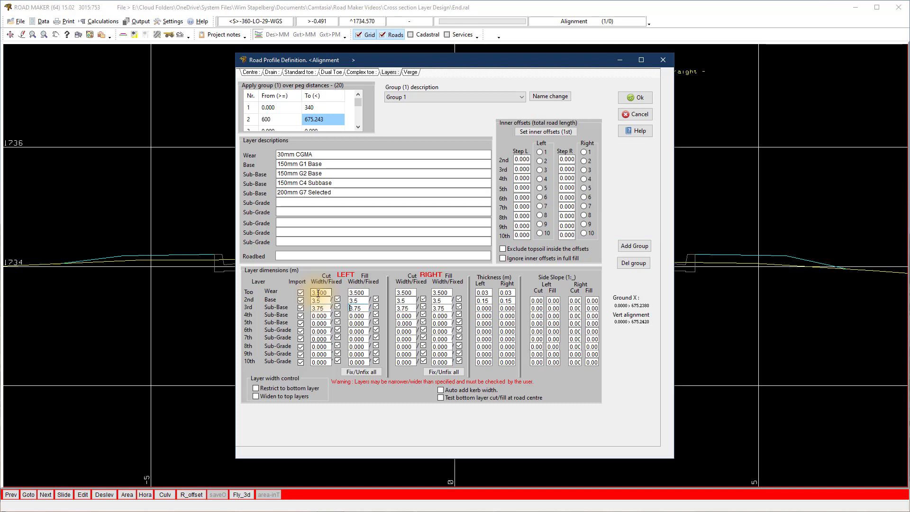
key(Tab)
key(Tab)
text(0.15)
key(Tab)
Set the next sub-base layers to 4 m/0.15 m and 4.25 m/0.2 m
key(Tab)
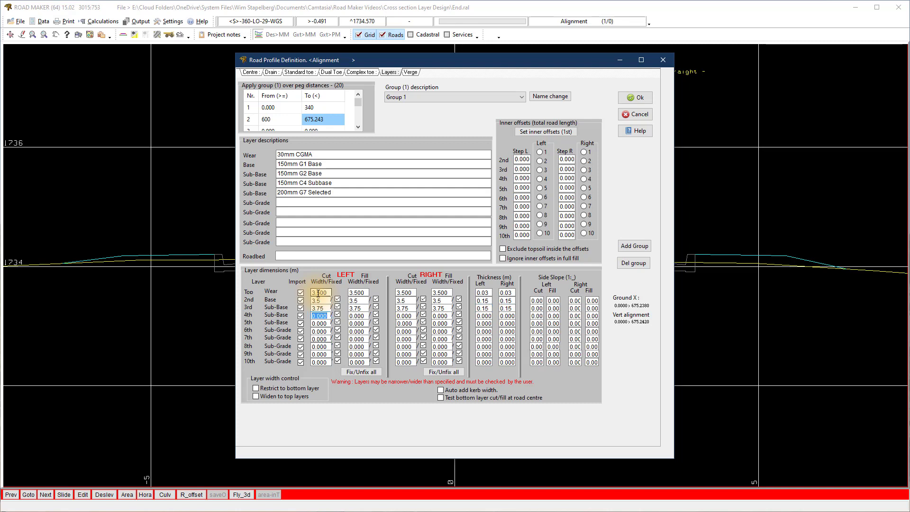
text(4)
key(Tab)
key(Tab)
key(Tab)
key(Tab)
text(0.15)
key(Tab)
key(Tab)
text(4.25)
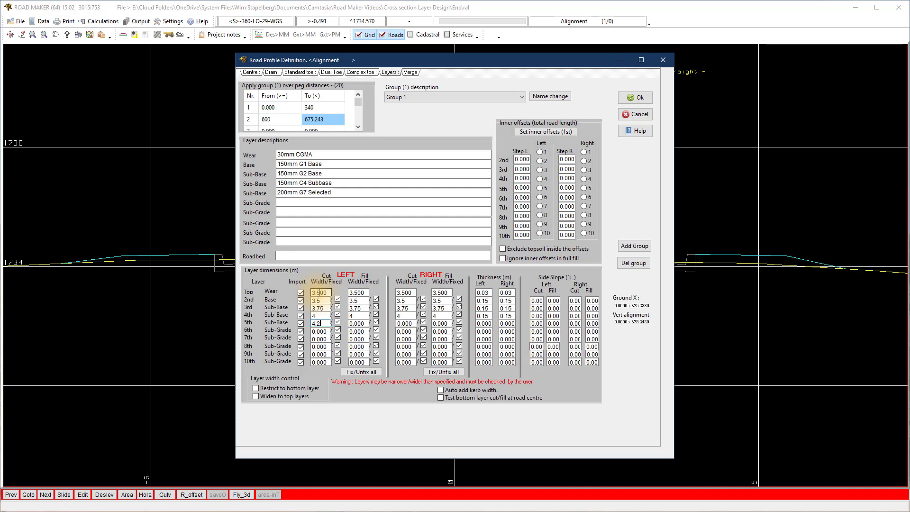
key(Tab)
key(Tab)
key(Tab)
key(Tab)
text(0.1)
key(Tab)
key(Tab)
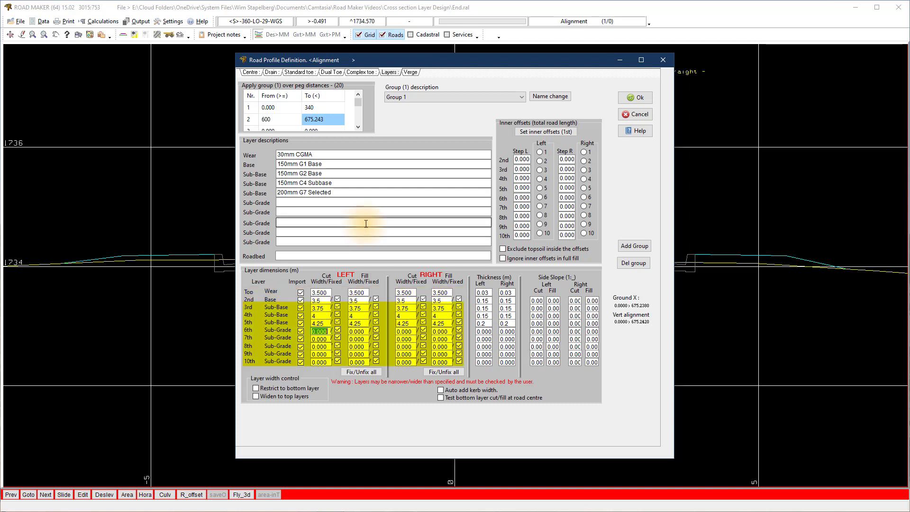
Add a layer group named 'Group 2' covering pegs 340 to 600
click(632, 245)
text(Group 2)
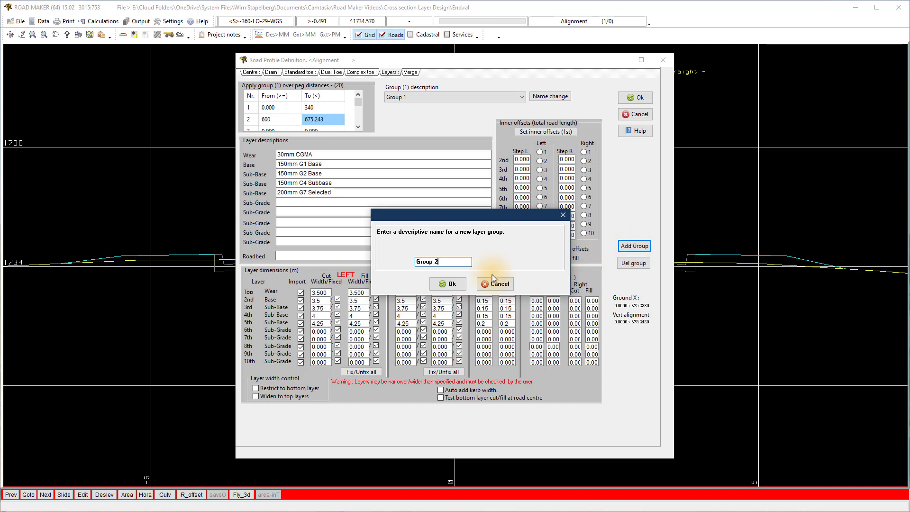
click(452, 283)
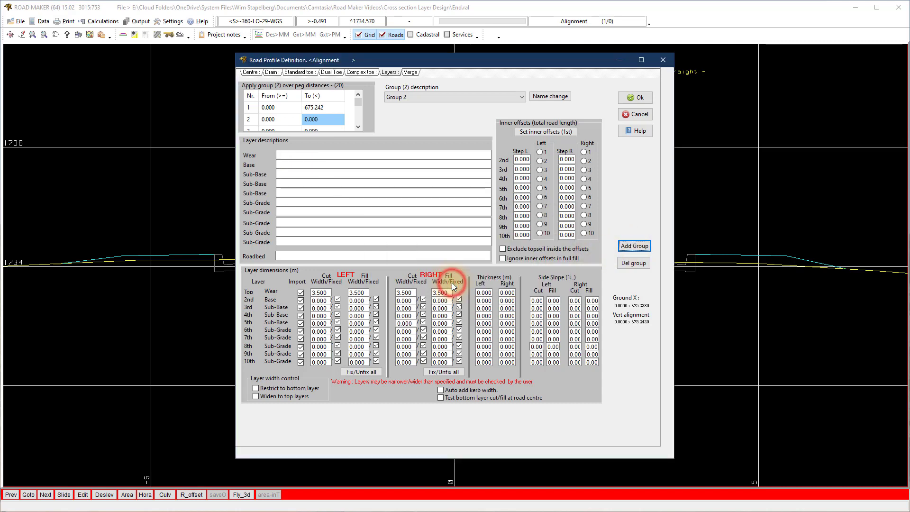
click(280, 108)
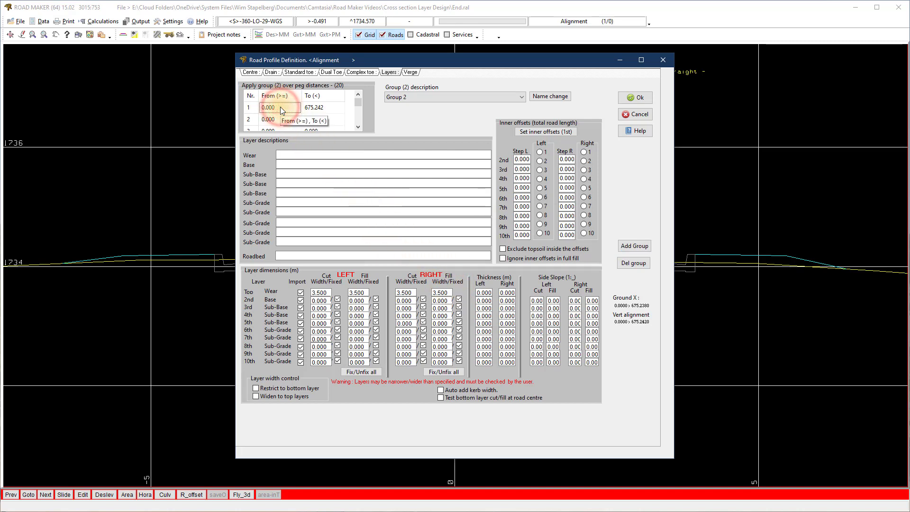
key(Tab)
text(600)
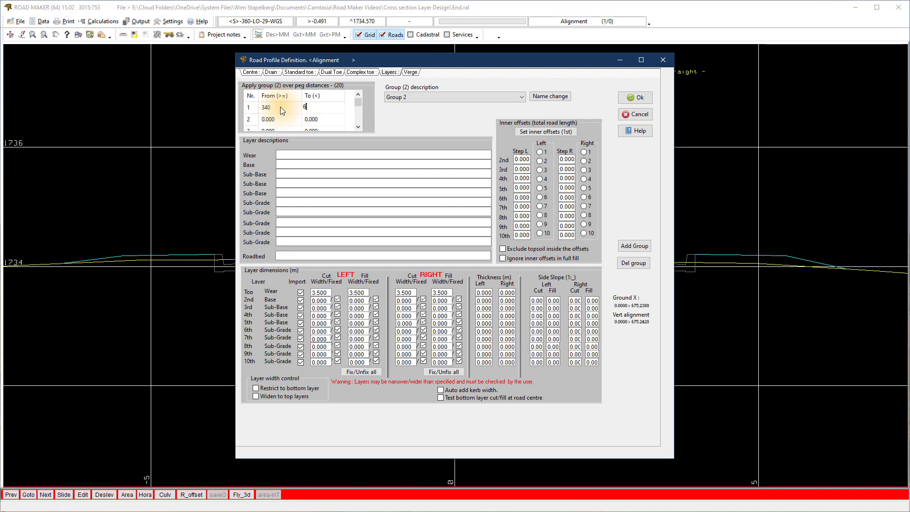
Describe Group 2's layers as 30mm CGMA, 150mm G1 Base, 150mm G2 Base, 150mm C4 Subbase, 200mm G7 Selected
click(285, 154)
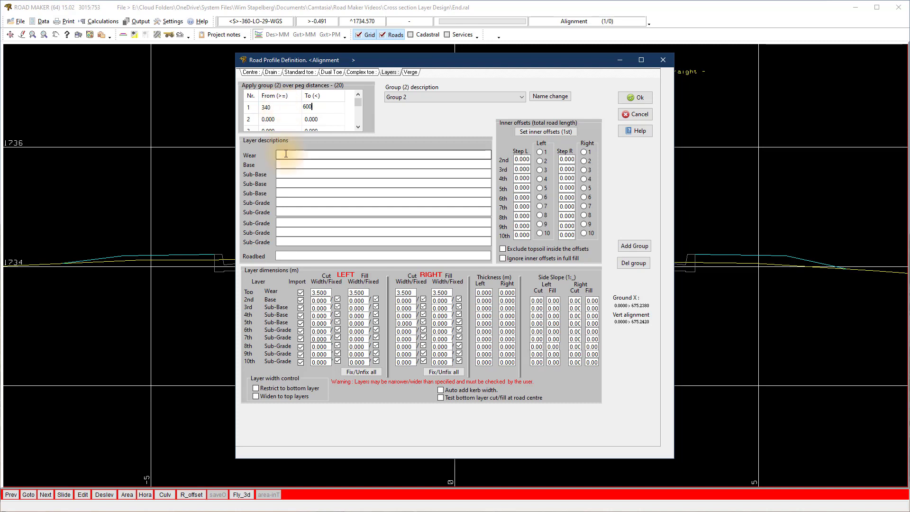
text(30mm CGMA)
key(Tab)
text(150mm G1 Base)
key(Tab)
text(150mm G2 Base)
key(Tab)
text(150mm C4 Subbase)
key(Tab)
text(200mm G7 Selected)
key(Tab)
text(200mm G7 Selected)
Enter Group 2's layer dimensions: 0.15 m thickness and widths 3.75, 4 and 4.25 m
click(321, 295)
text(0.15)
click(325, 309)
text(3.75)
key(Tab)
text(34)
key(Tab)
text(4.25)
key(Tab)
Give the sixth layer a 4.5 m left-only width and 0.2 m thickness, then apply
text(4.5)
key(Tab)
text(0)
key(Tab)
text(0)
key(Tab)
text(0.2)
key(Tab)
text(0)
key(Delete)
key(Delete)
key(Delete)
key(Tab)
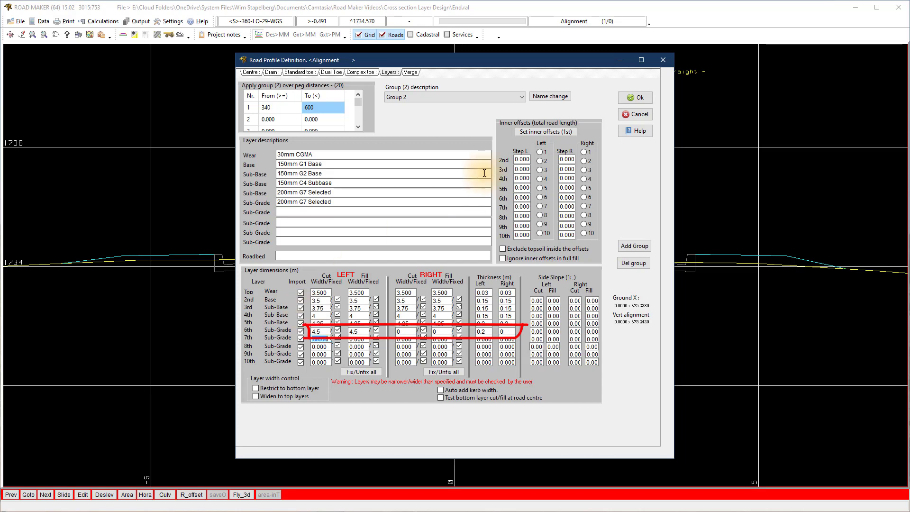
click(639, 97)
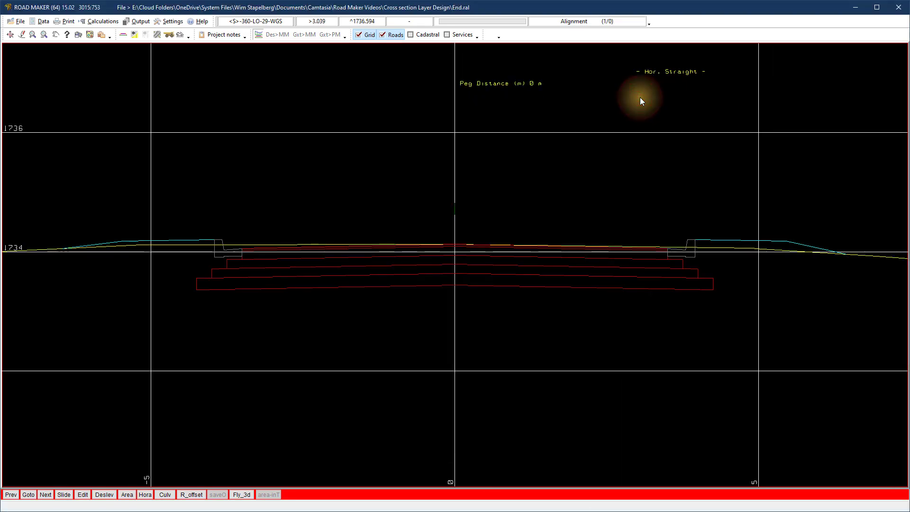
Jump to peg 300 m, then step forward section by section to peg 370 m
click(28, 494)
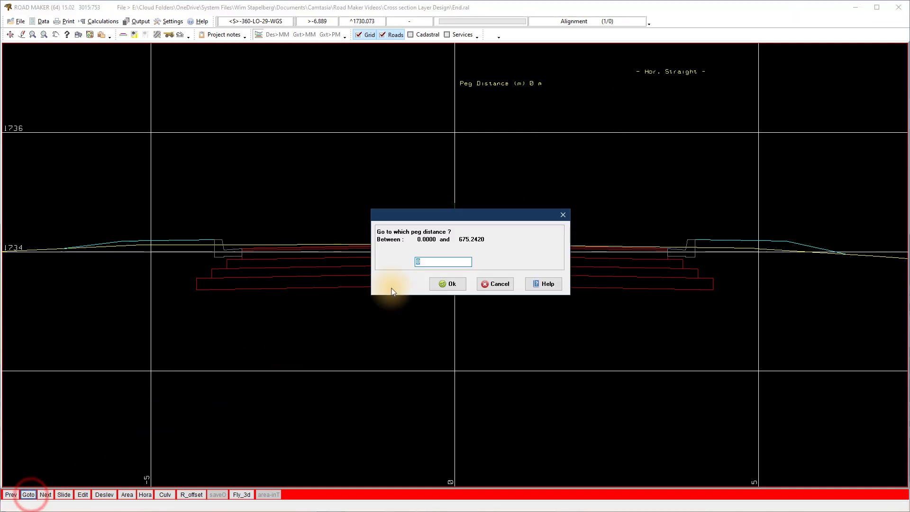
text(300)
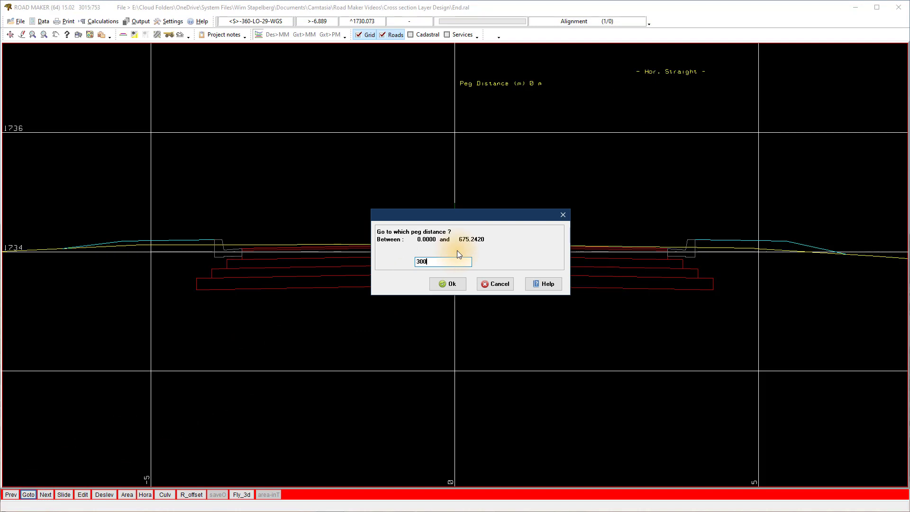
key(Return)
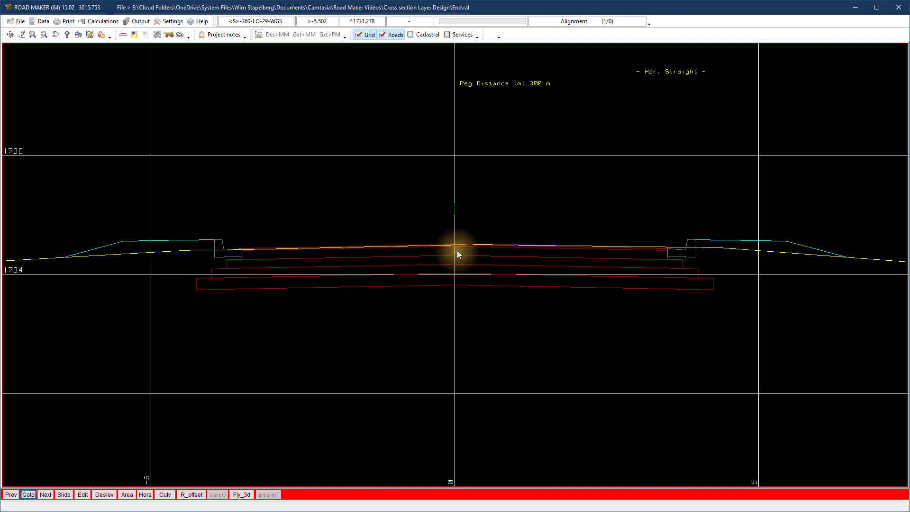
click(46, 495)
click(46, 495)
click(46, 494)
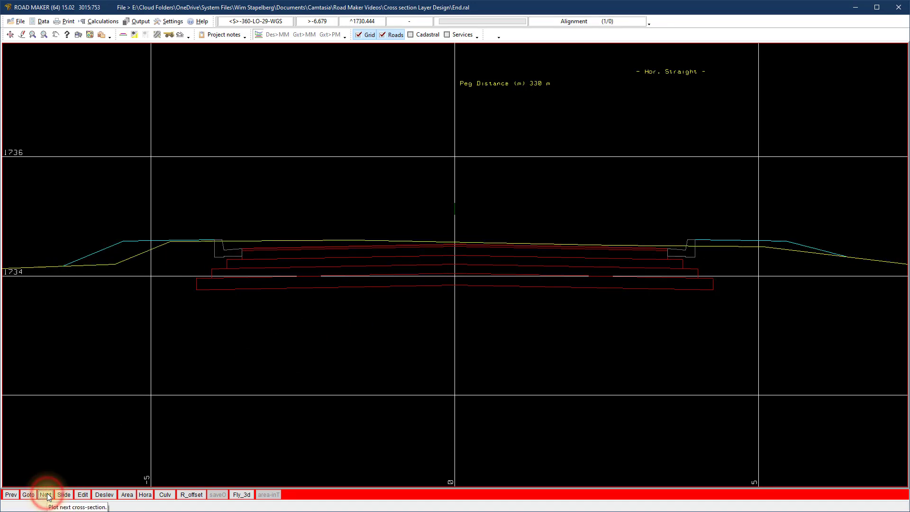
click(46, 495)
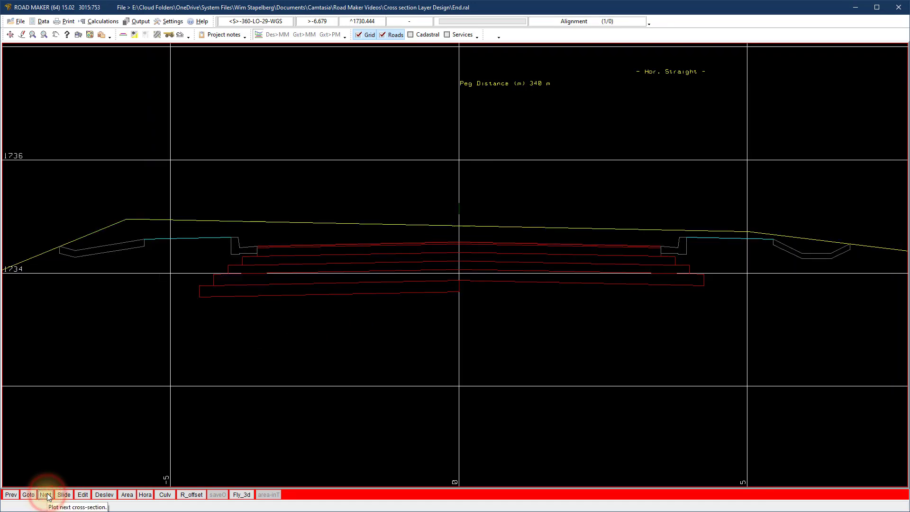
click(46, 495)
click(46, 495)
click(46, 495)
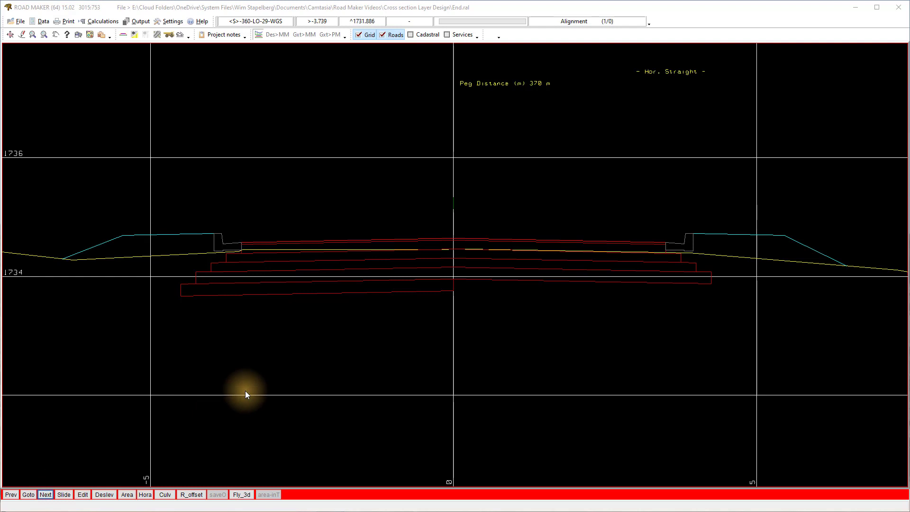
In the profile definition's Layers tab, untick Import for layers 10 down to 5 and apply
right_click(399, 221)
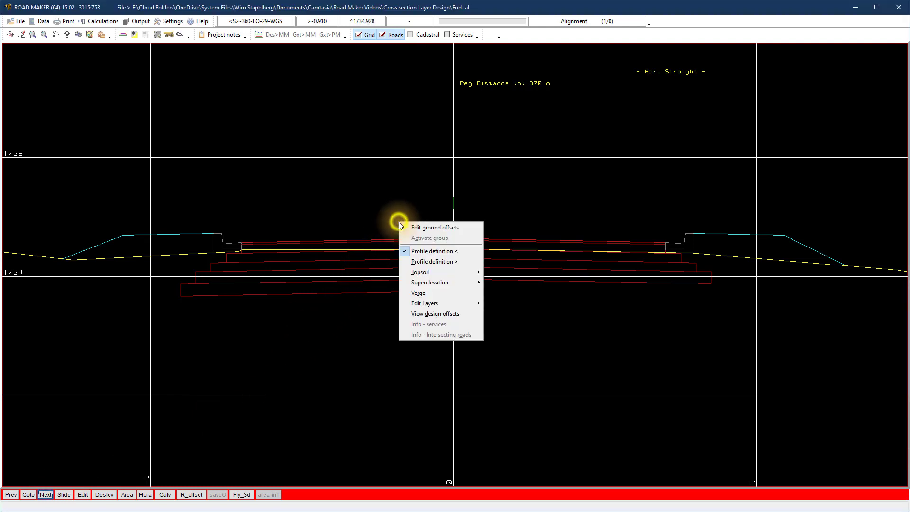
click(418, 251)
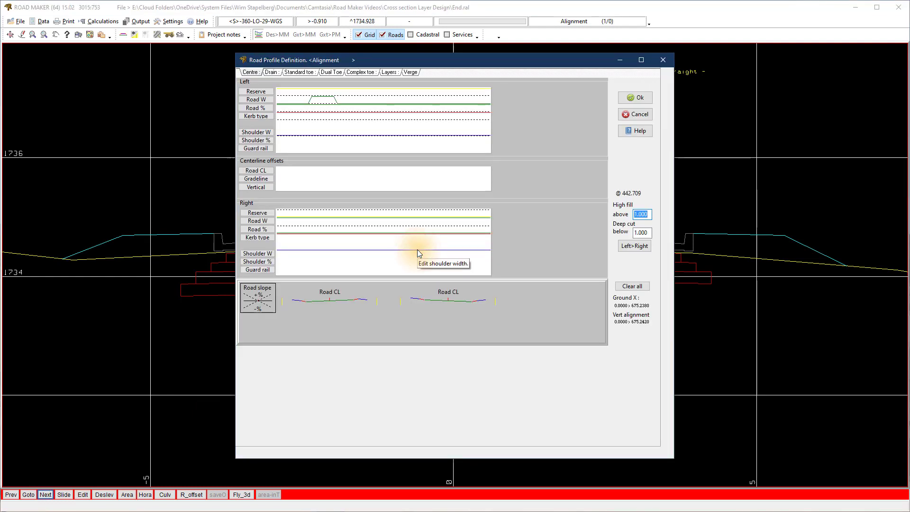
click(392, 73)
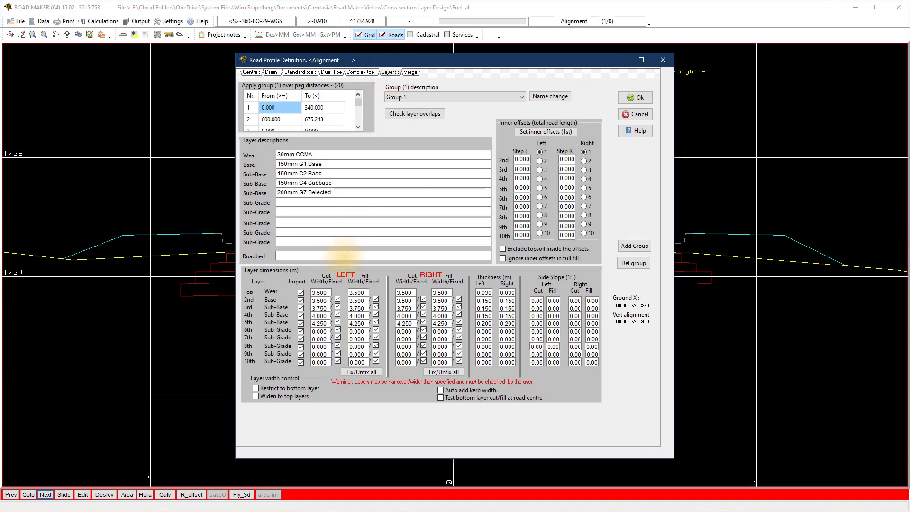
click(301, 362)
click(301, 355)
click(301, 347)
click(300, 339)
click(300, 331)
click(300, 324)
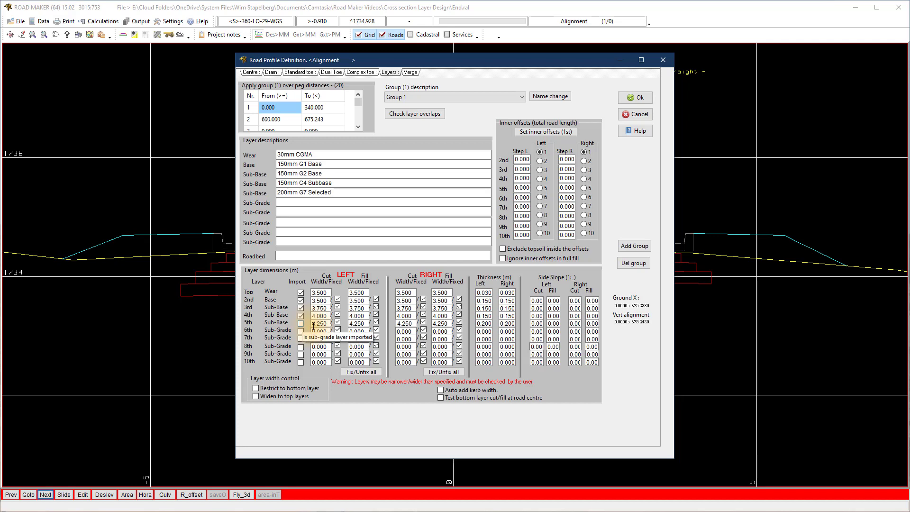
click(635, 98)
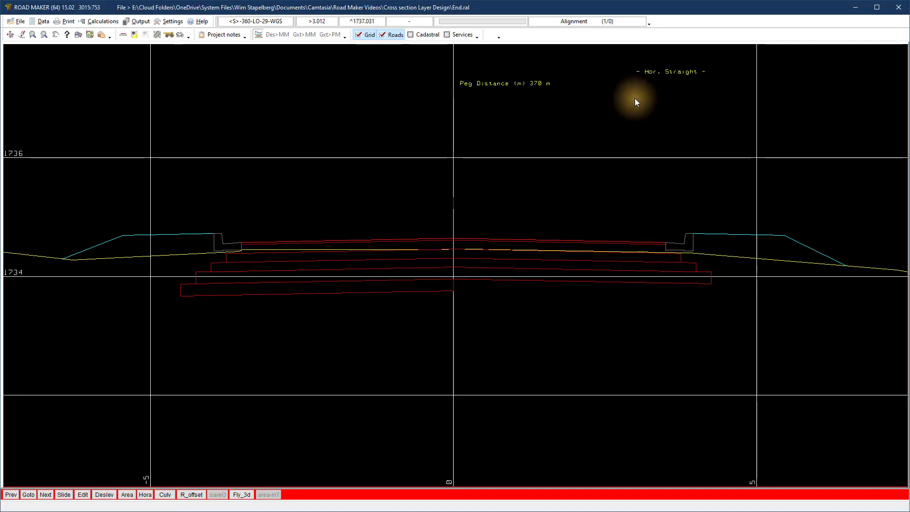
Run the area calculation at peg 0 m and close the results dialog
click(127, 494)
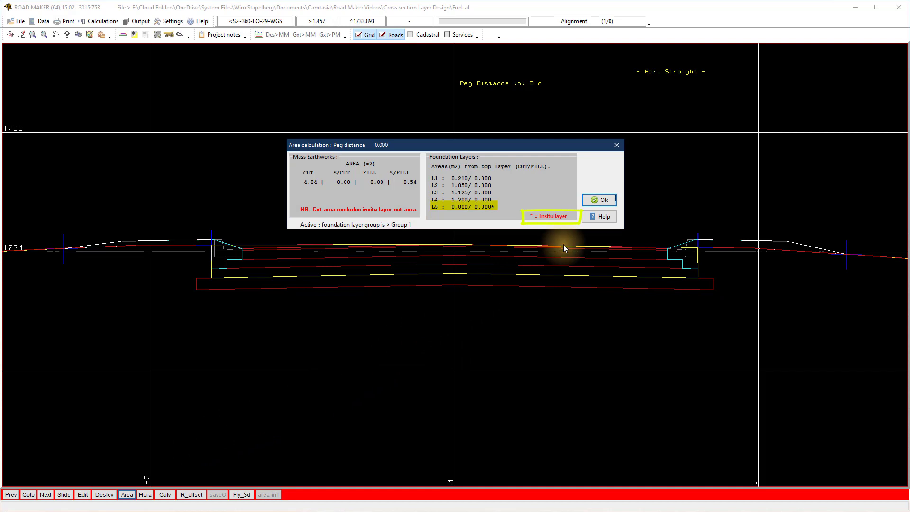
click(600, 199)
Re-tick Import for layers 5 through 10 in the profile definition's Layers tab
right_click(600, 199)
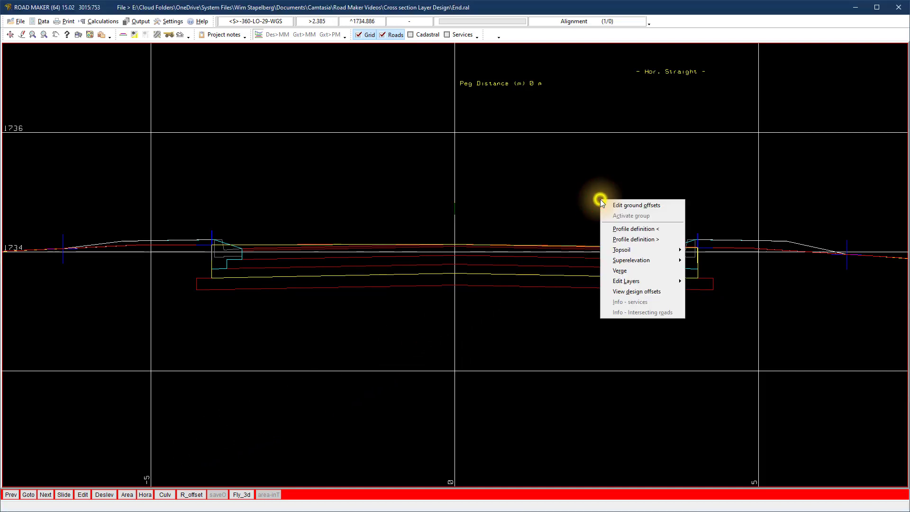
click(618, 229)
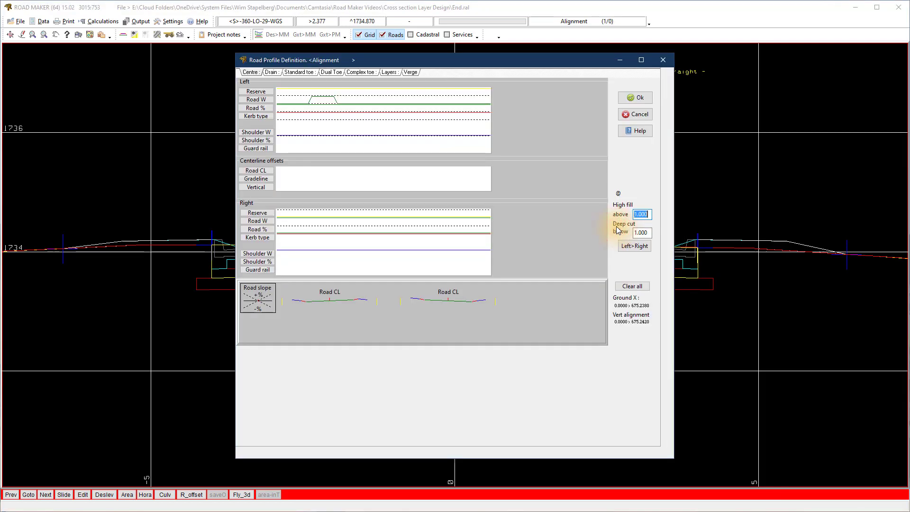
click(392, 71)
click(301, 324)
click(300, 330)
click(301, 339)
click(301, 346)
click(300, 354)
click(300, 362)
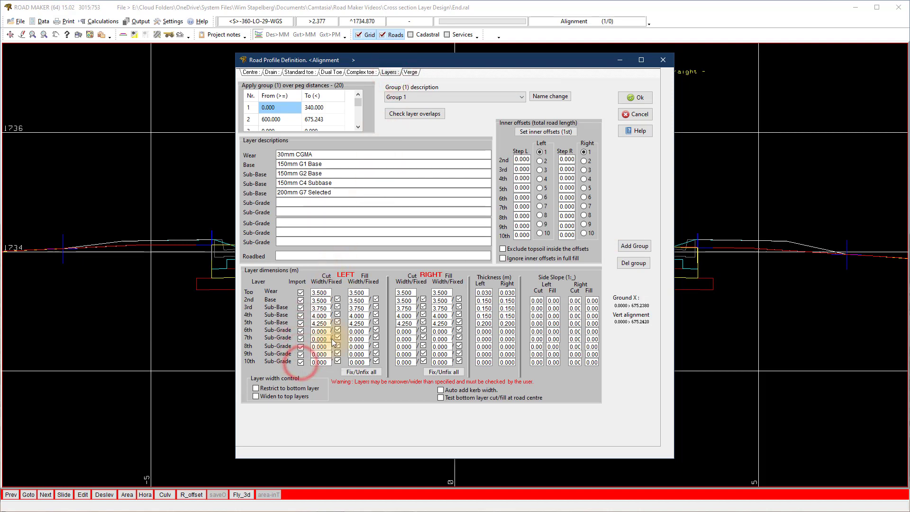
Set the default inner layer offset to 2 m
click(551, 134)
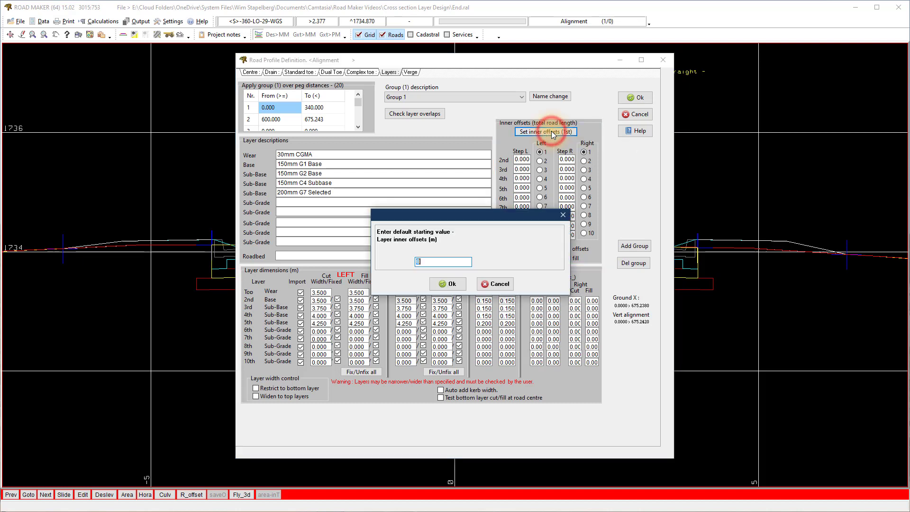
text(2)
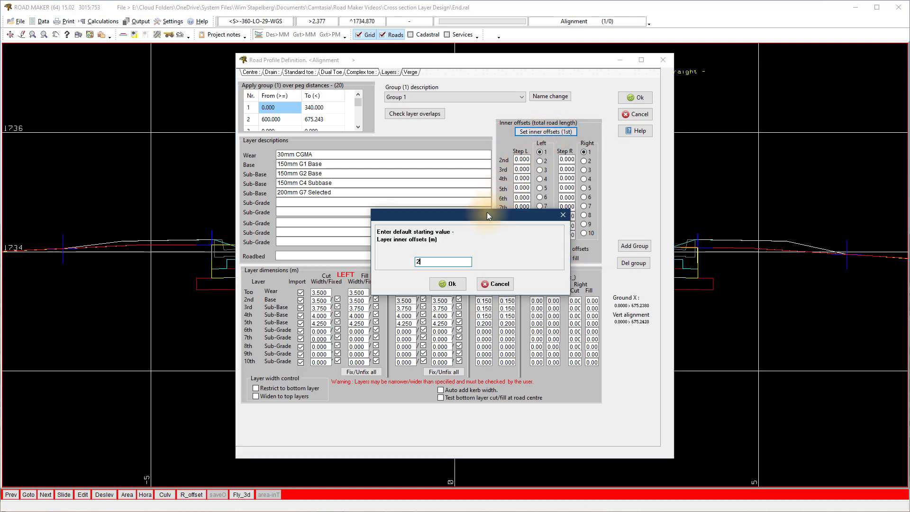
click(450, 283)
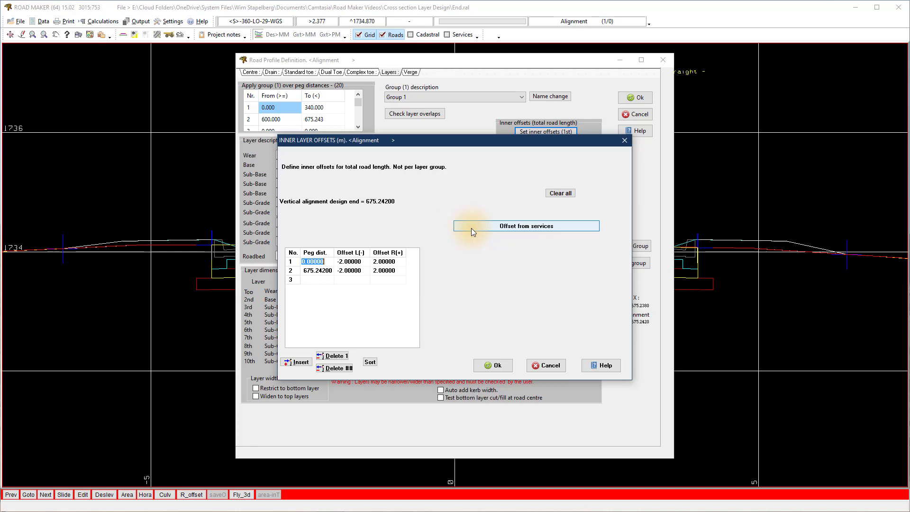
Accept the ±2 m inner offsets and start both sides' inner offsets at the 3rd layer
click(492, 366)
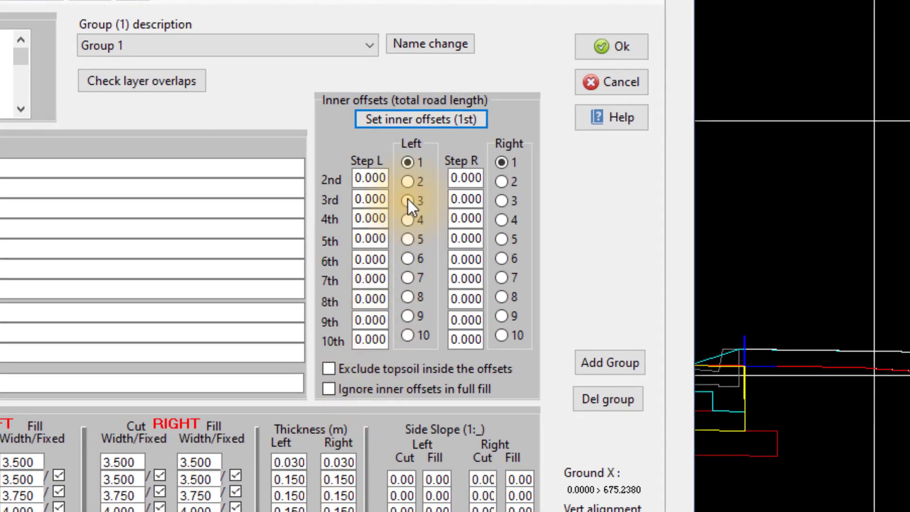
click(408, 201)
click(501, 201)
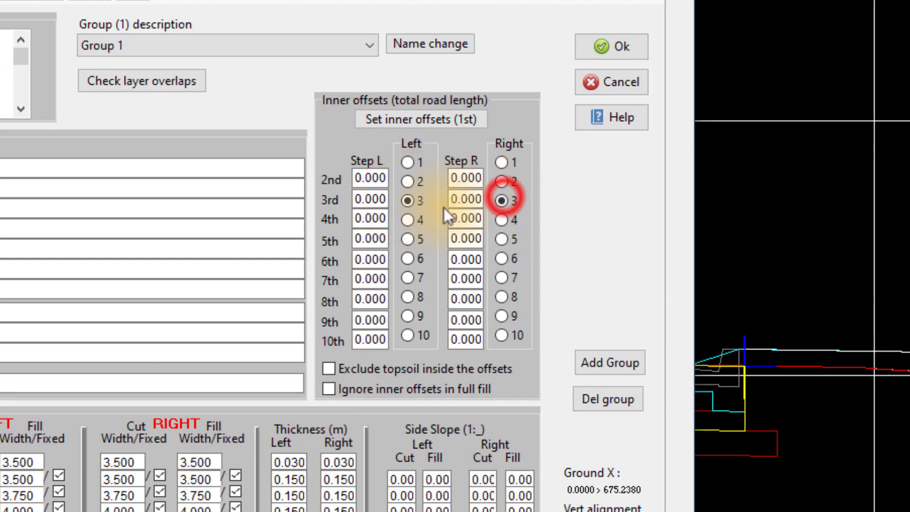
Step the 4th and 5th layers in by 0.25 m left and right, and apply
double_click(385, 218)
text(00.25)
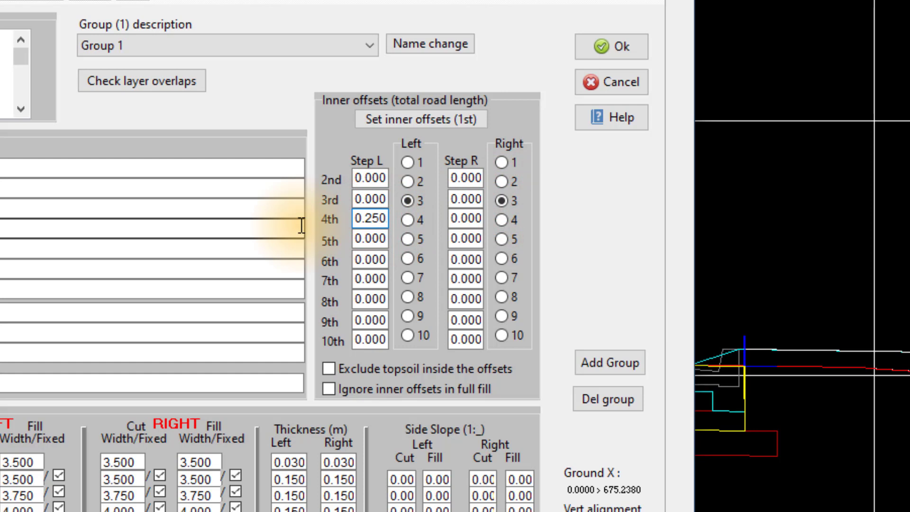
key(Tab)
text(0.25)
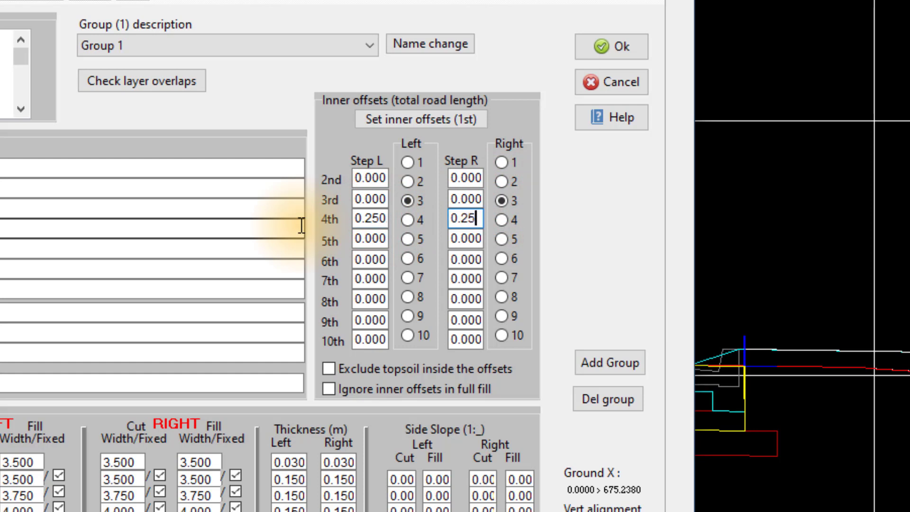
key(Tab)
text(0.25)
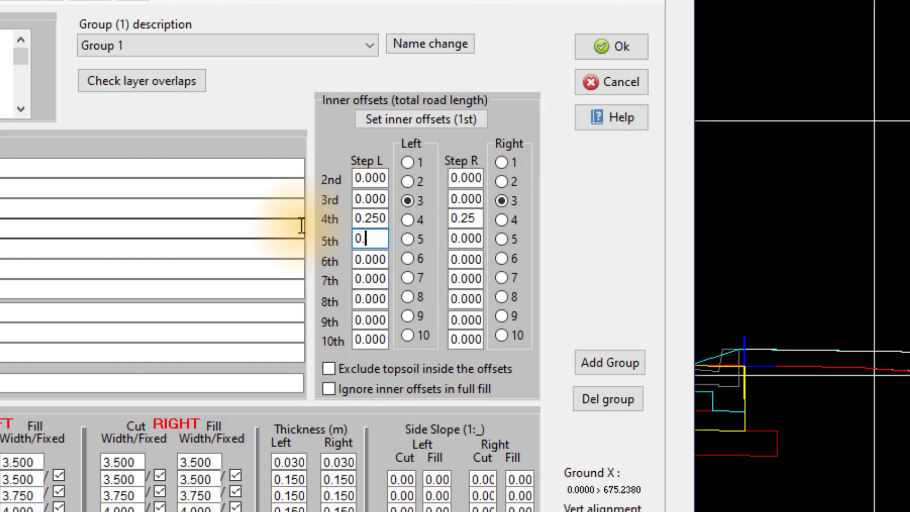
key(Tab)
text(0.25)
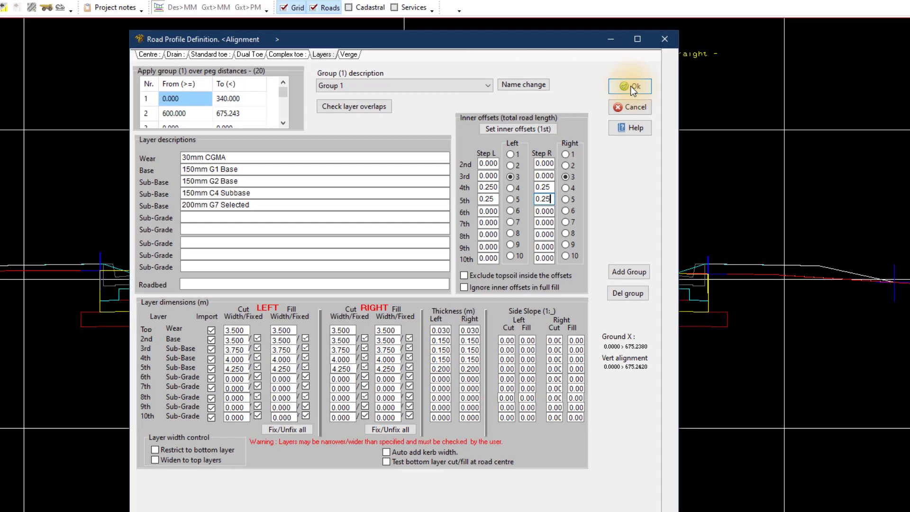
click(630, 86)
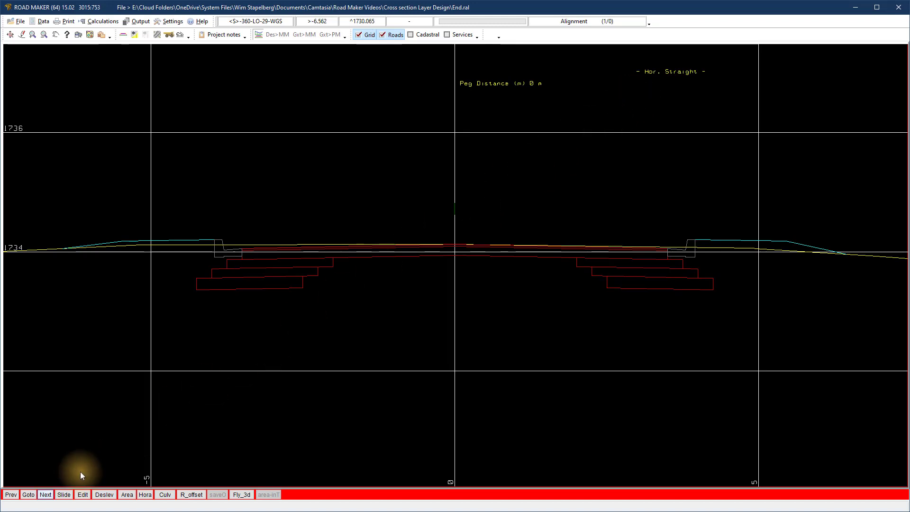
Calculate areas at peg 30 m, showing 3.68 m² cut plus L1–L5 layer areas
click(46, 495)
click(47, 495)
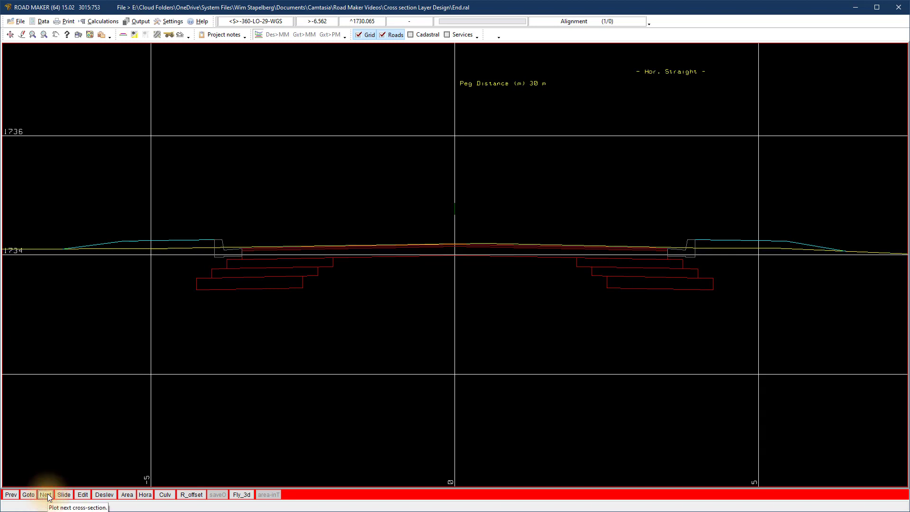
click(46, 495)
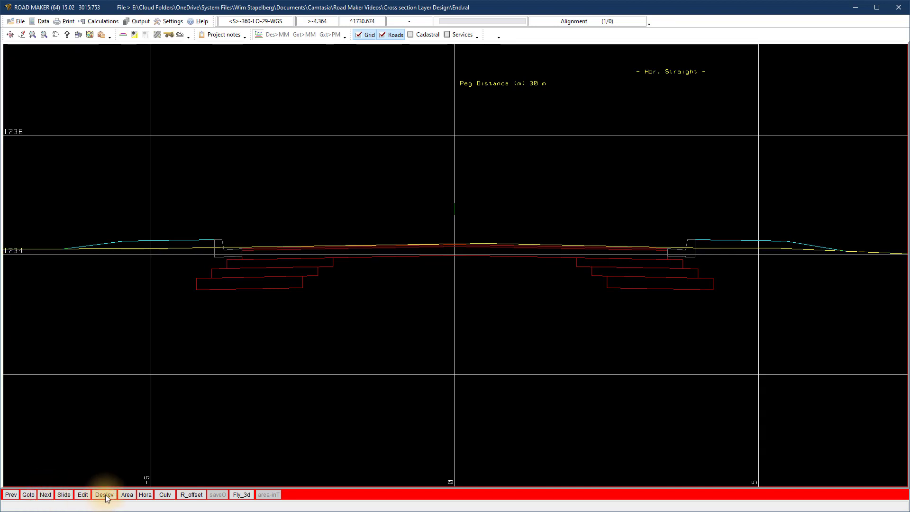
click(127, 495)
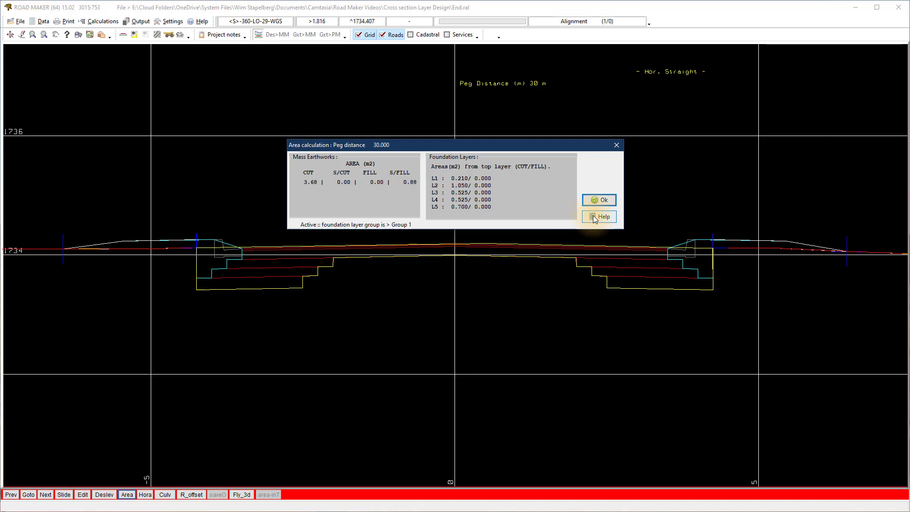
click(601, 199)
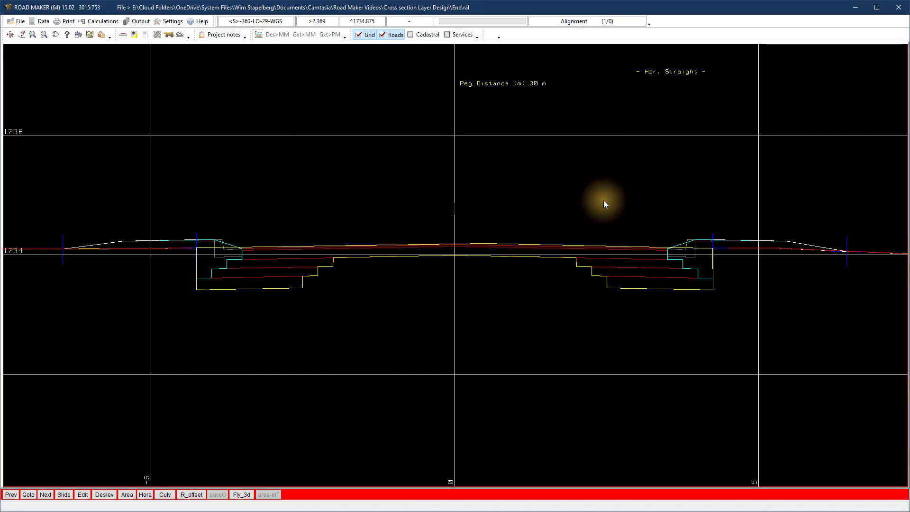
Clear all inner layer offsets in the profile definition's foundation layer settings
right_click(511, 228)
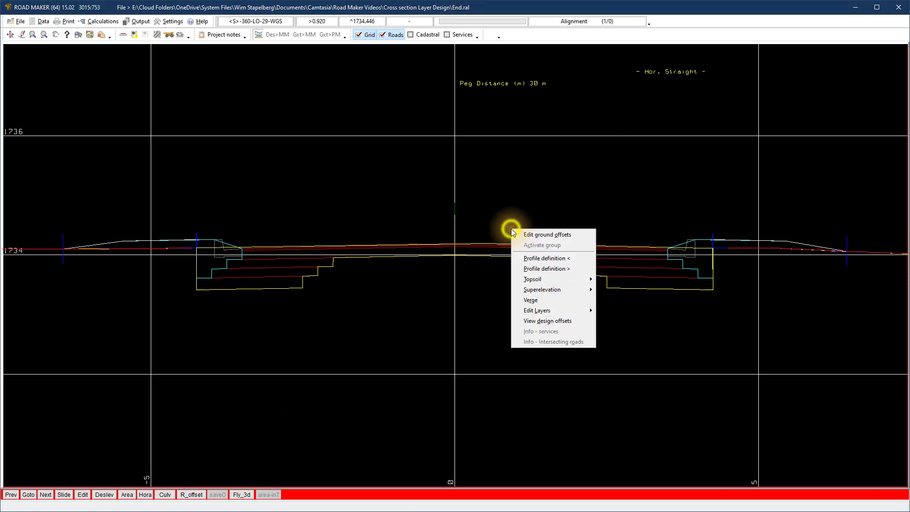
click(527, 258)
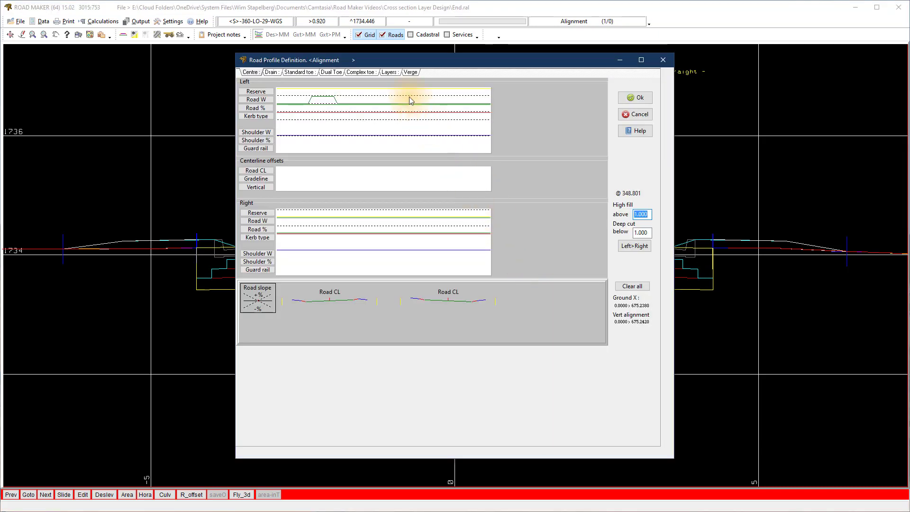
click(390, 71)
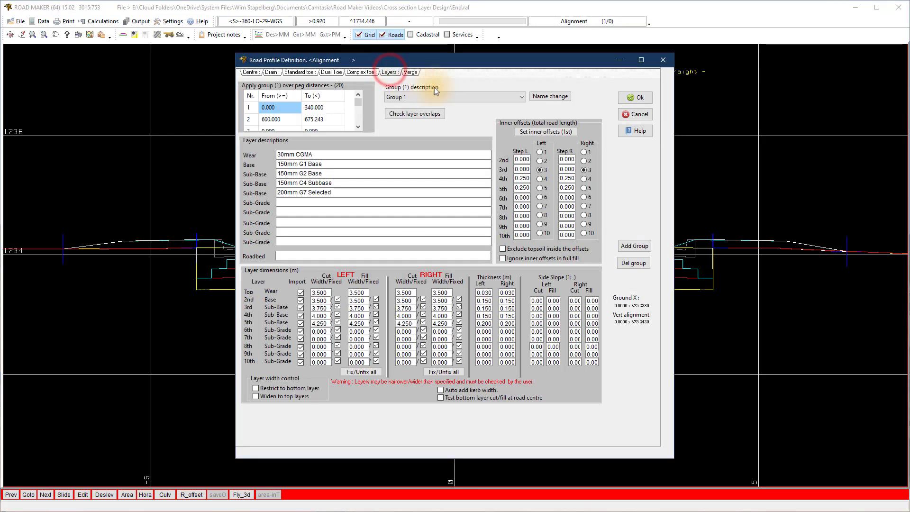
click(545, 132)
click(562, 194)
click(497, 270)
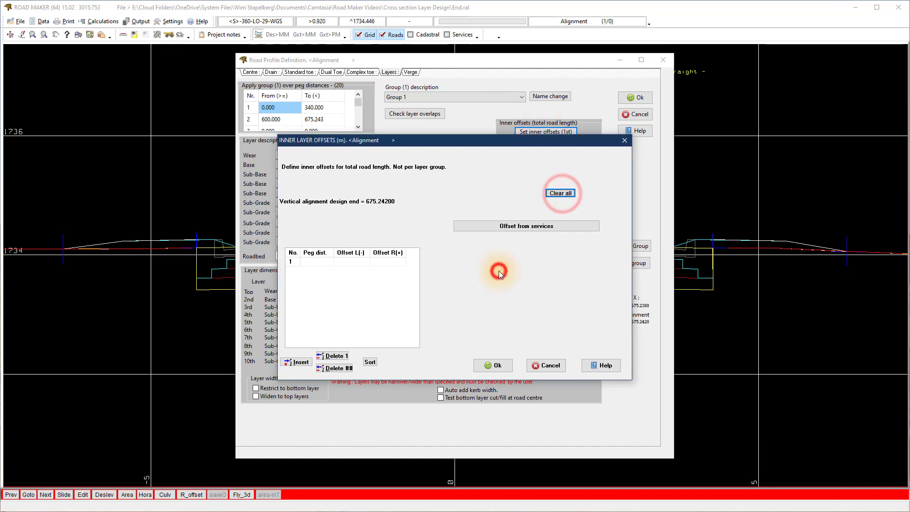
click(493, 365)
Start inner offsets at layer 1 on both sides, set 4th/5th layer steps to 0, and redraw
click(539, 151)
click(584, 151)
drag(528, 178, 504, 181)
text(0)
key(Tab)
text(0)
key(Tab)
text(0)
key(Tab)
text(0)
key(Tab)
click(635, 97)
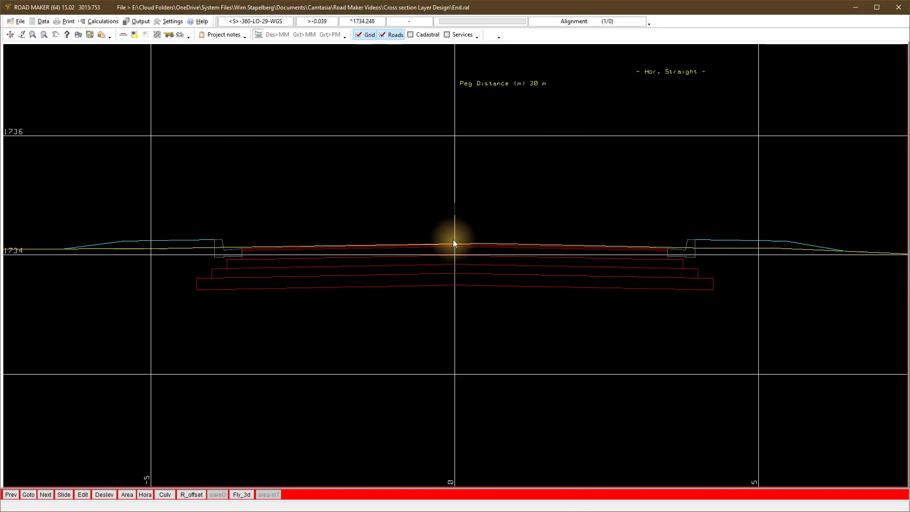
Unfix all left and right layer widths in the profile definition's Layers tab
right_click(454, 240)
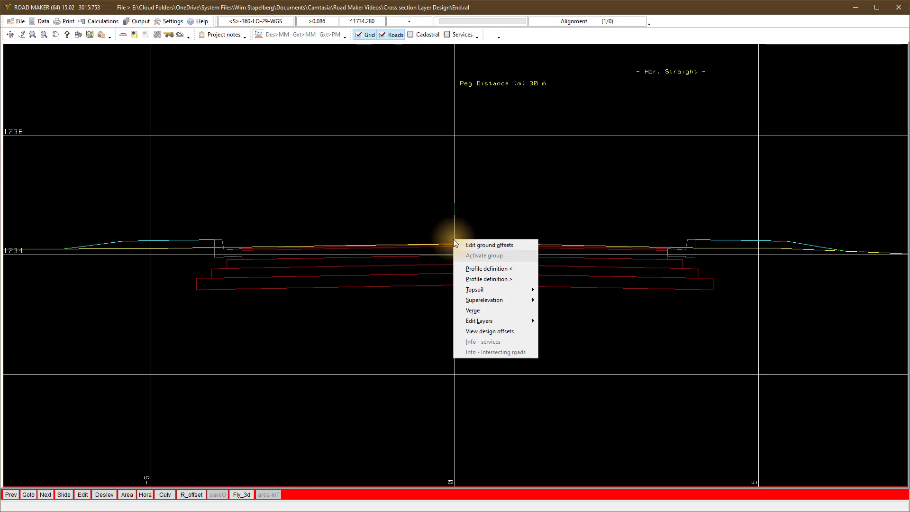
click(475, 269)
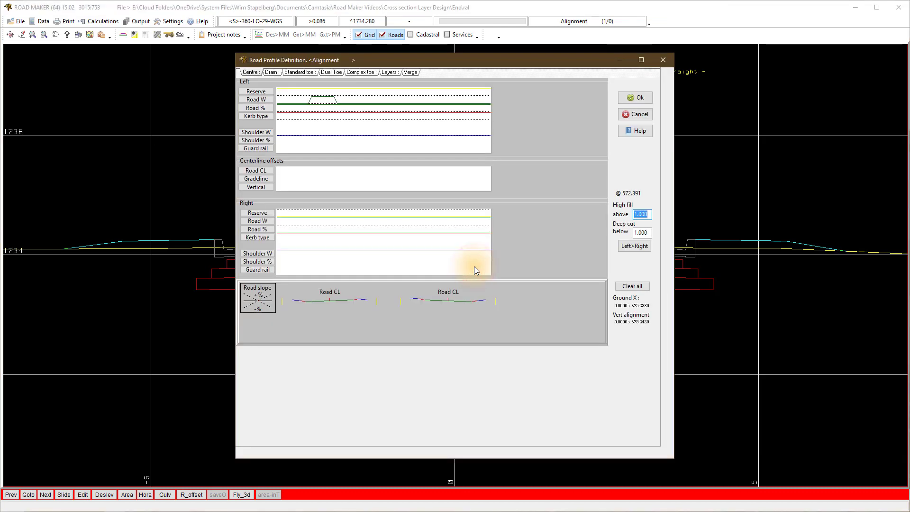
click(389, 72)
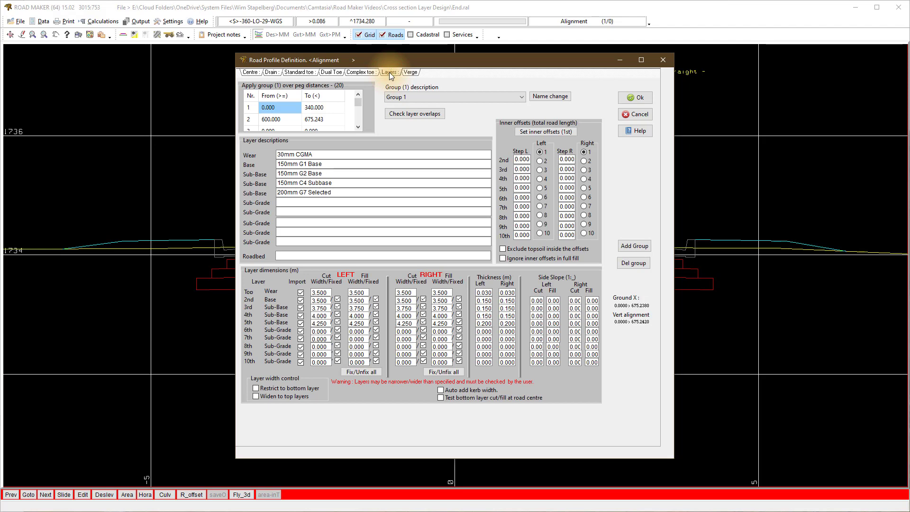
click(374, 372)
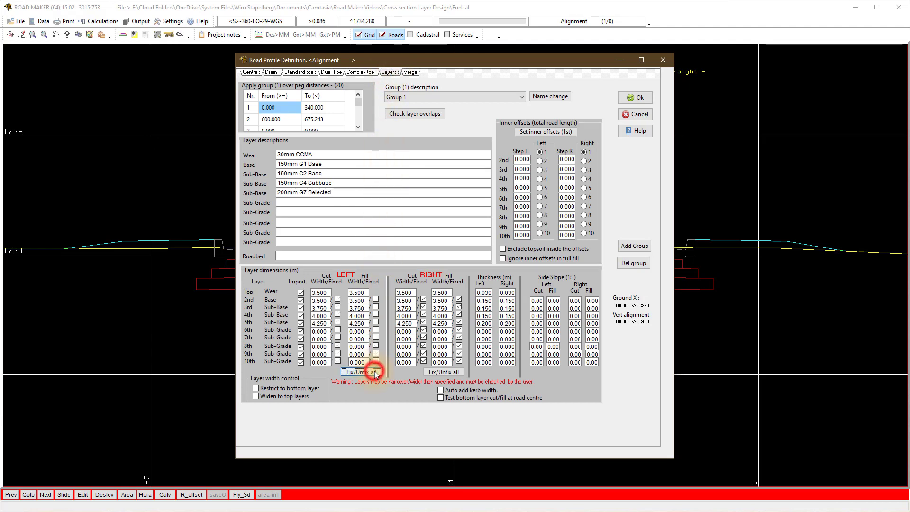
click(442, 372)
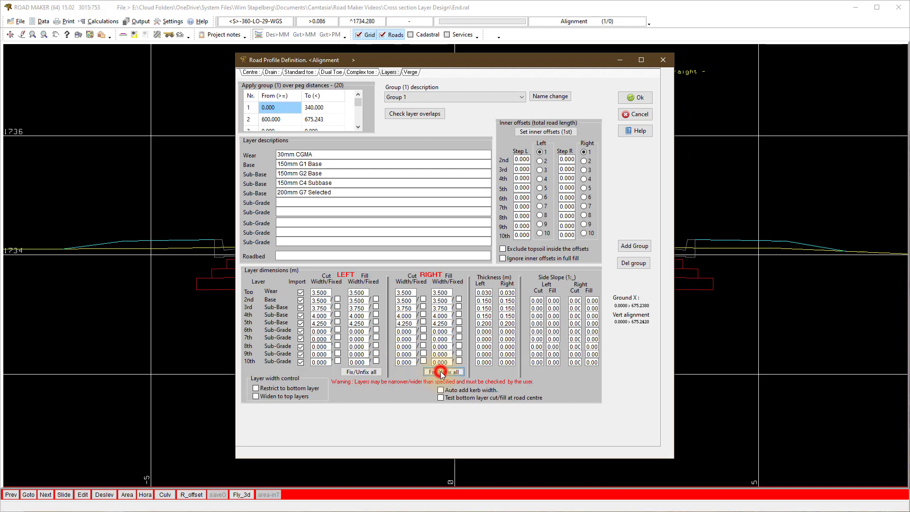
click(636, 98)
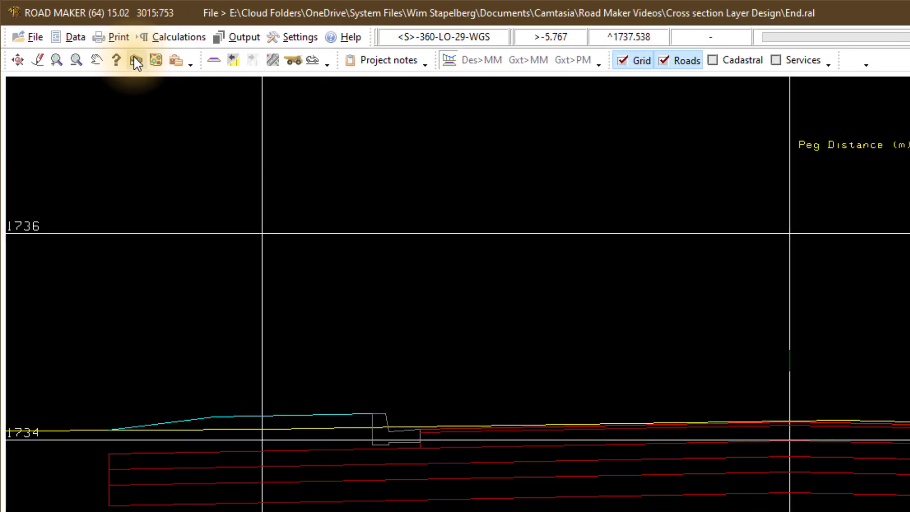
Turn on Layer fixed width lines in Plot Parameter Settings and replot
click(136, 61)
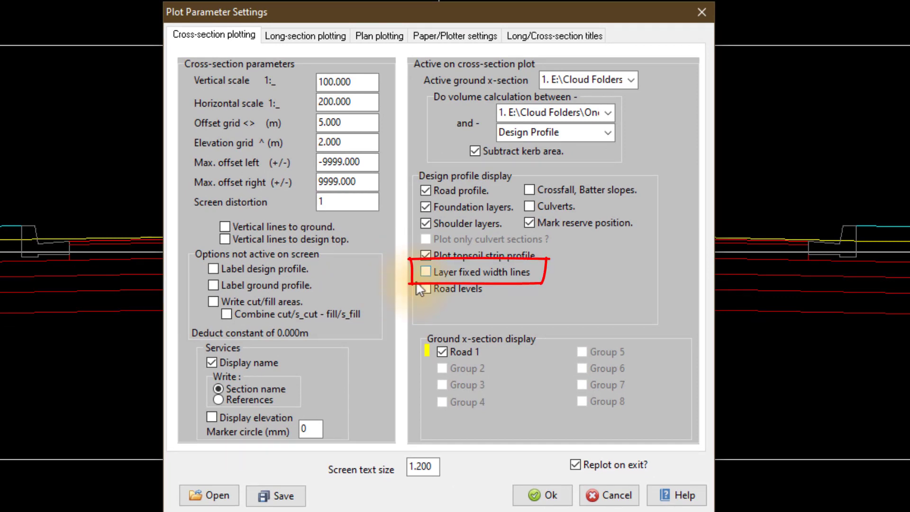
click(426, 272)
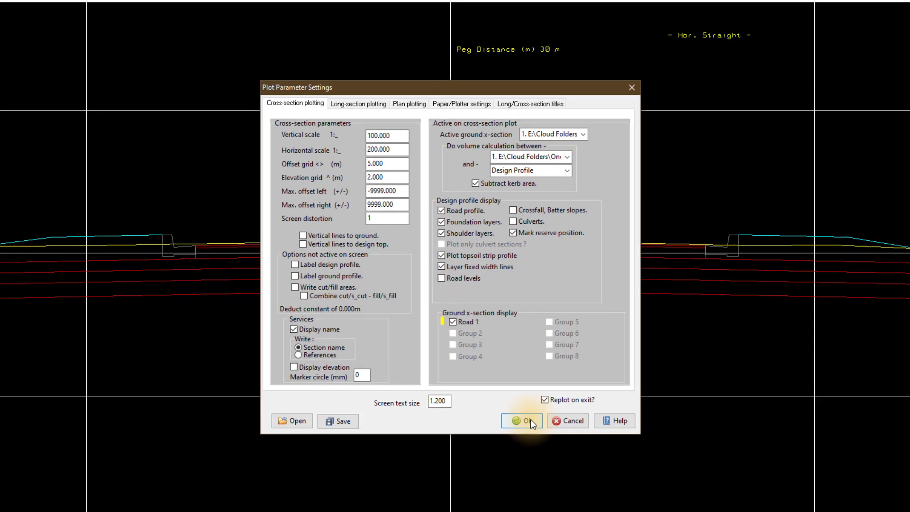
click(531, 419)
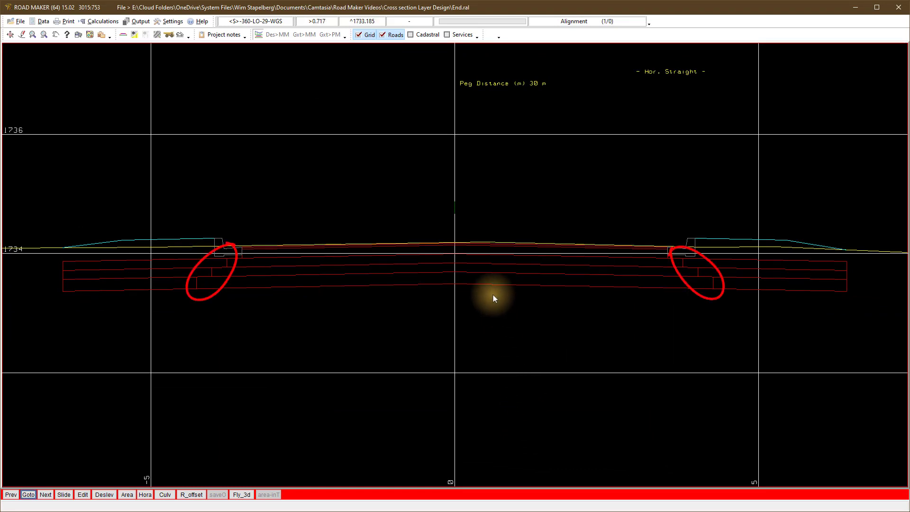
Re-fix all left and right layer widths in the profile definition's Layers tab
right_click(476, 237)
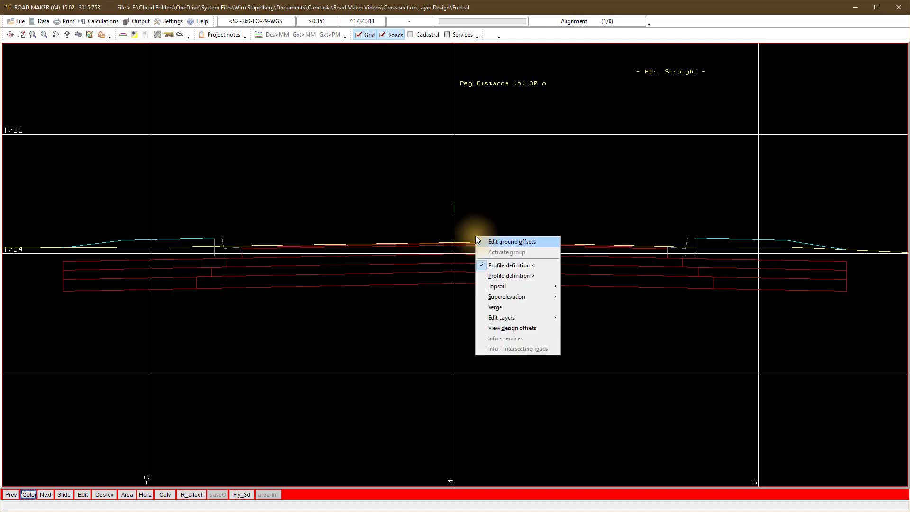
click(499, 266)
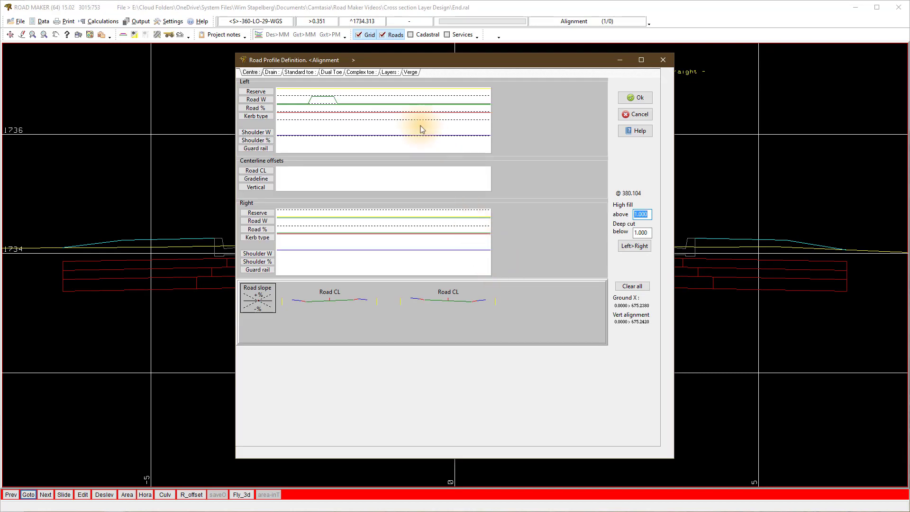
click(389, 72)
click(362, 372)
click(444, 373)
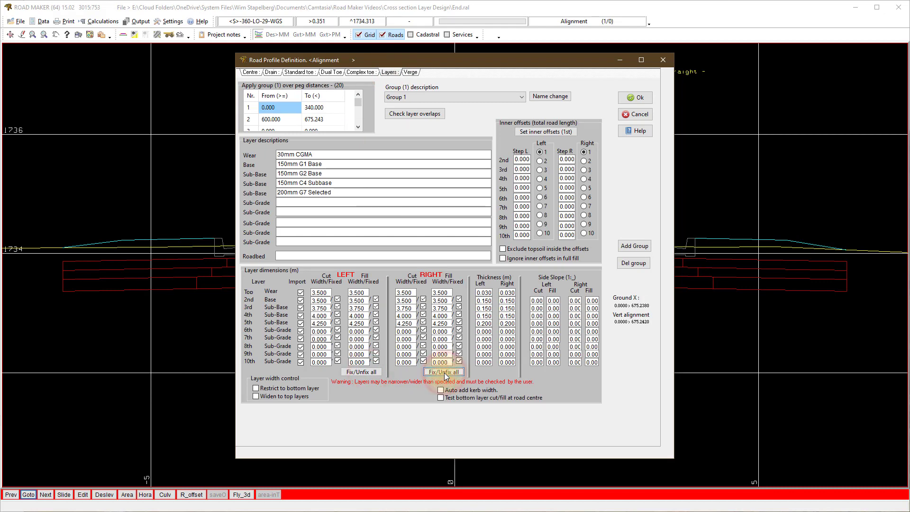
click(631, 96)
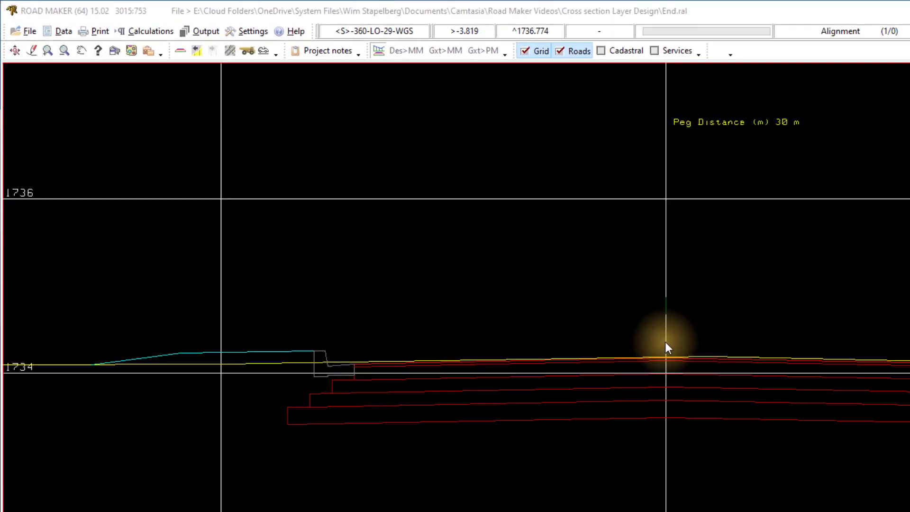
Run the Earthworks report with Mass cut/fill Volumes and Road foundation layers included
click(184, 37)
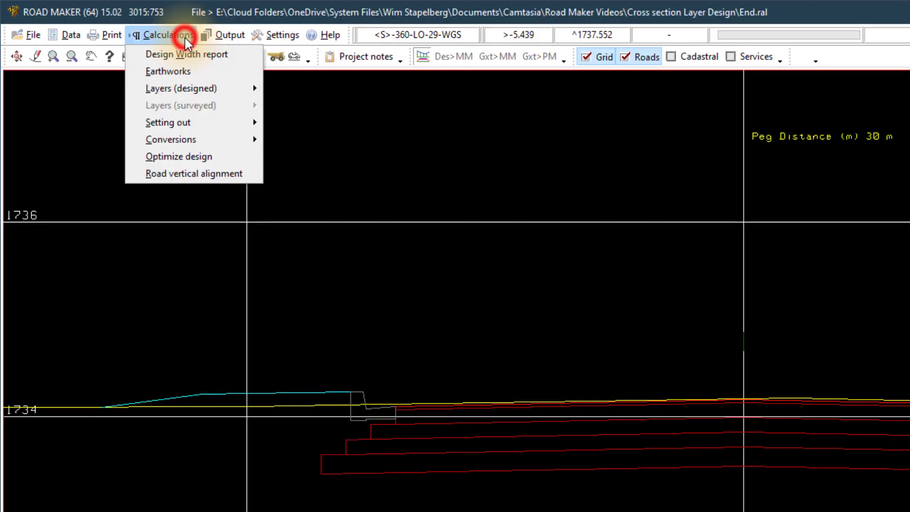
click(177, 70)
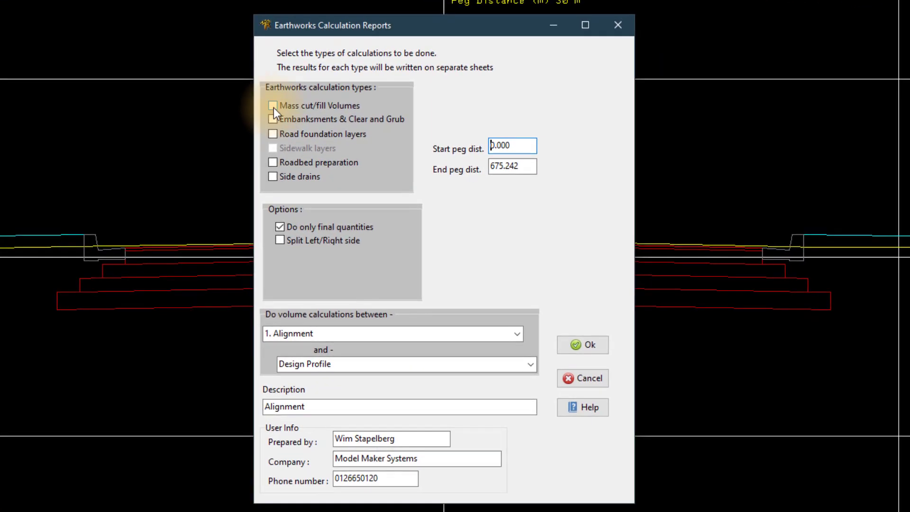
click(557, 252)
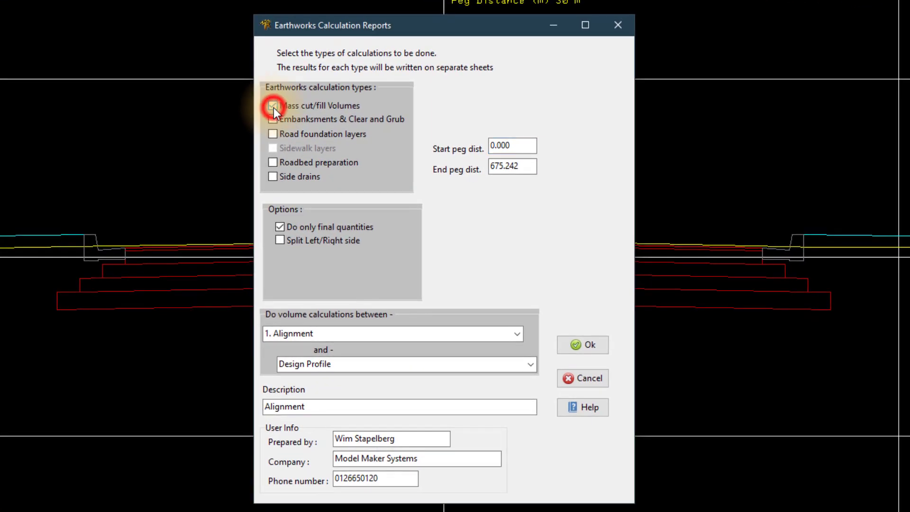
click(273, 134)
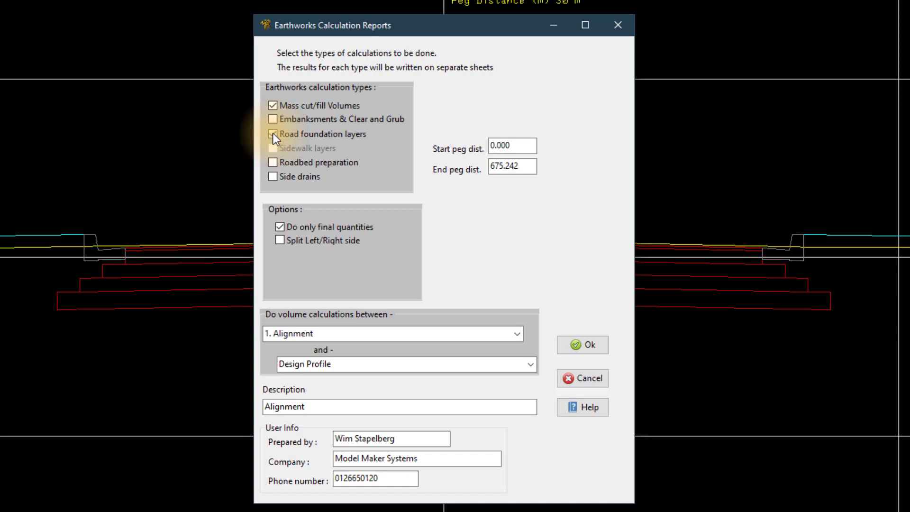
click(572, 343)
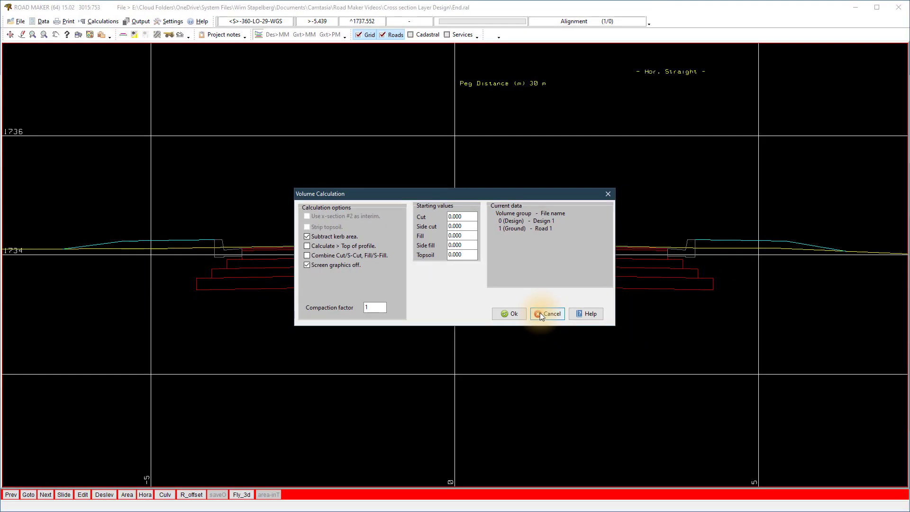
click(510, 313)
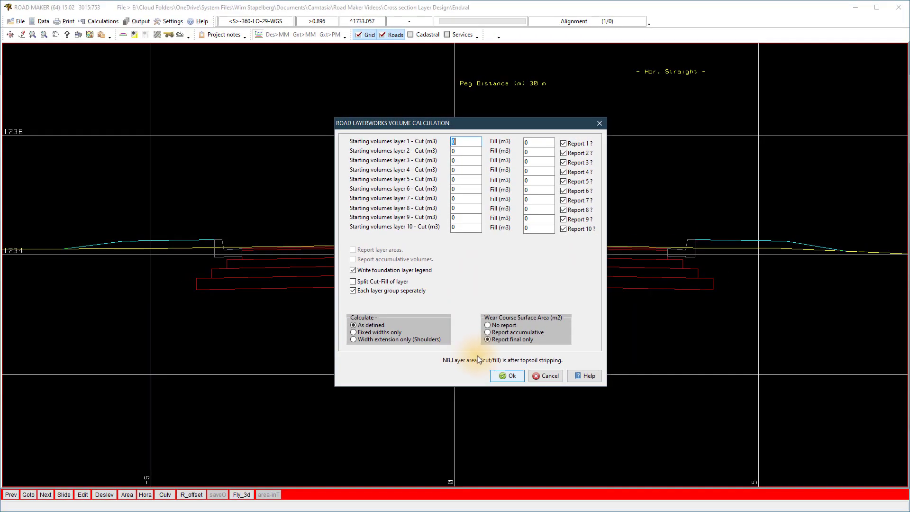
click(594, 333)
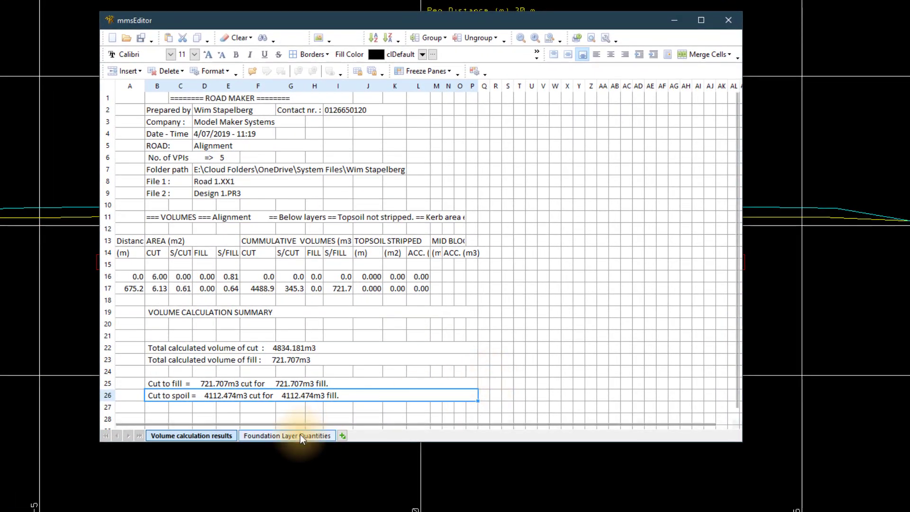
Review the Foundation Layer Quantities sheet in mmsEditor
click(300, 435)
click(315, 317)
scroll(314, 318, down, 2)
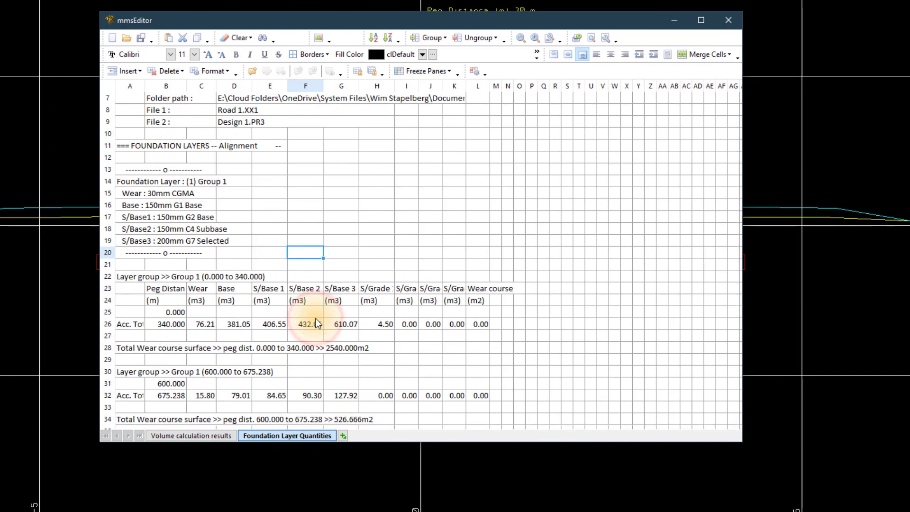
scroll(316, 323, down, 12)
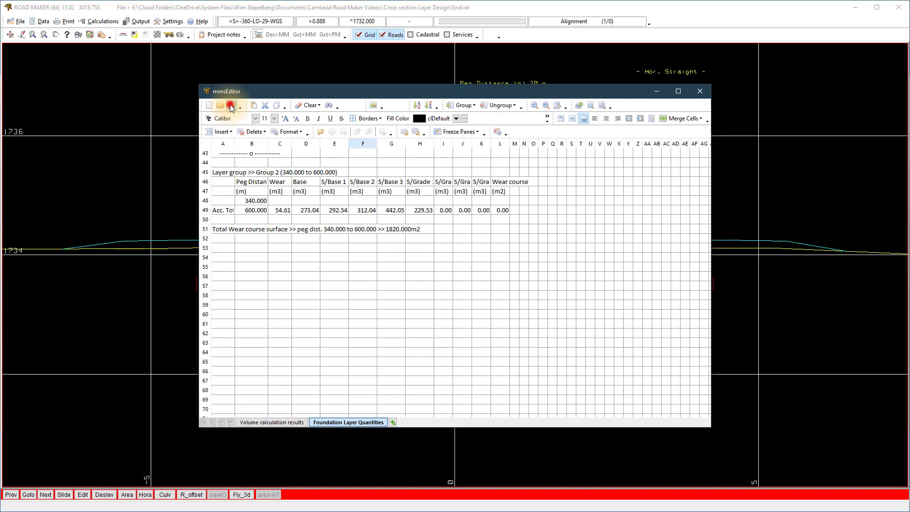
Close the mmsEditor report without saving it
click(219, 95)
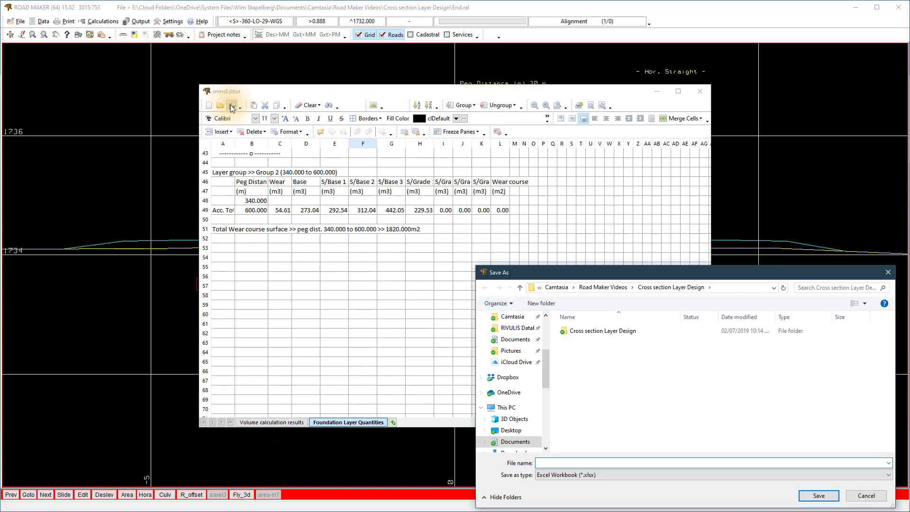
click(863, 495)
click(698, 90)
click(475, 270)
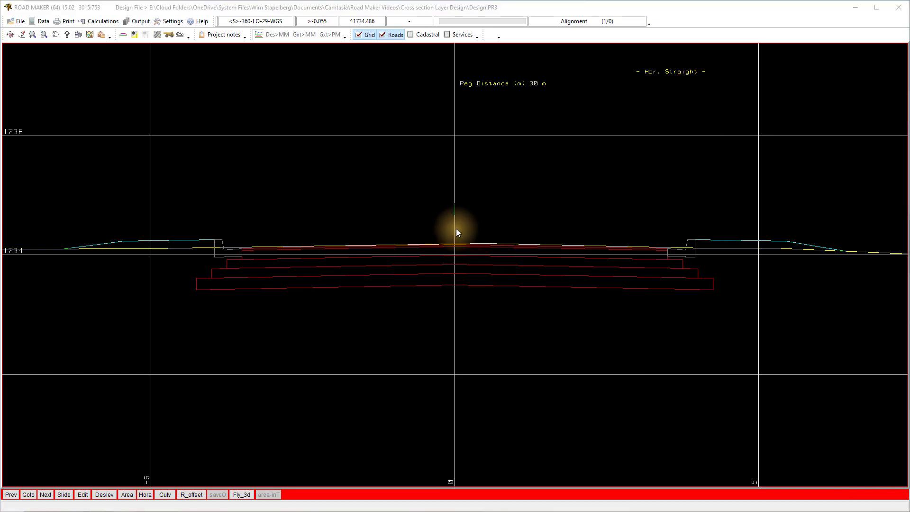
Save the design as Design.pid, replacing the existing file
click(17, 21)
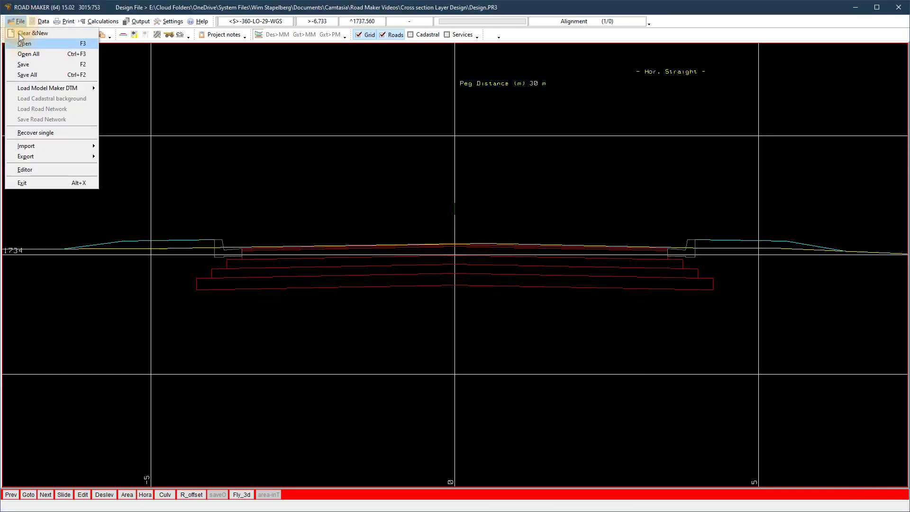
click(24, 63)
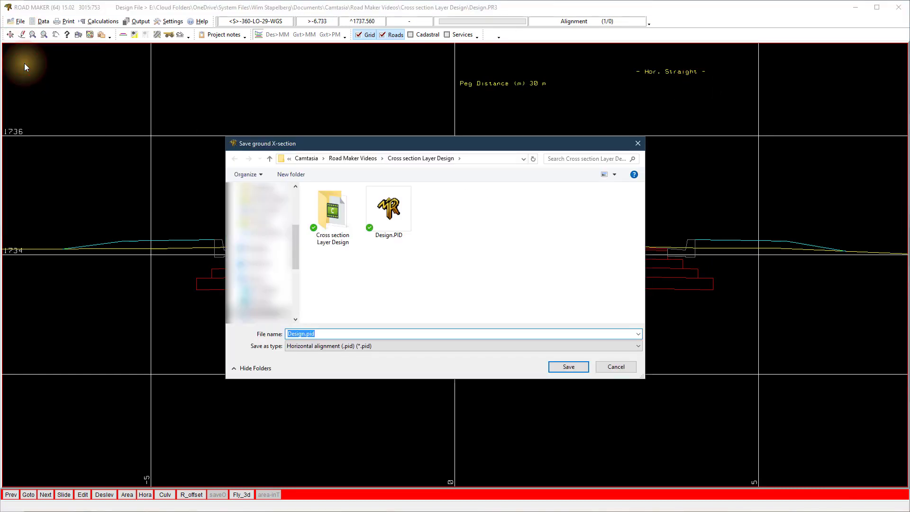
click(564, 368)
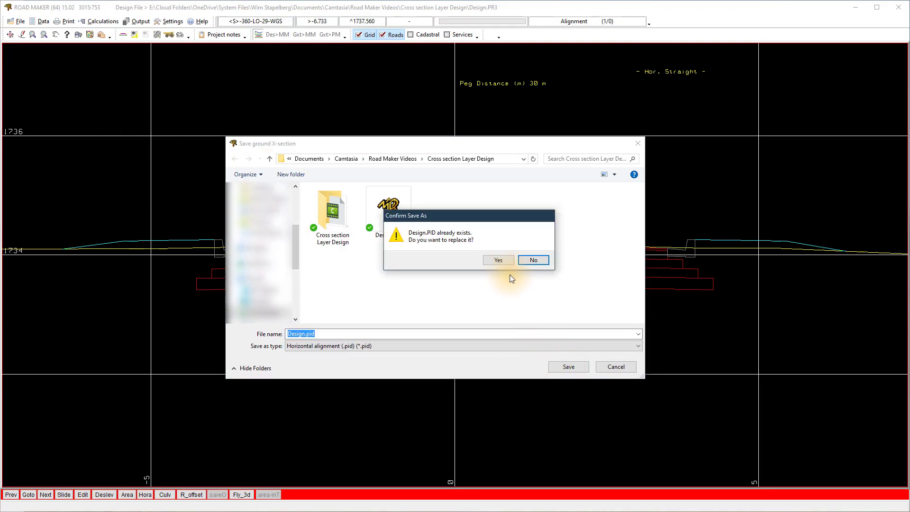
click(498, 260)
Save only the road design data (.pr3), overwriting Design.PR3
click(349, 196)
click(348, 210)
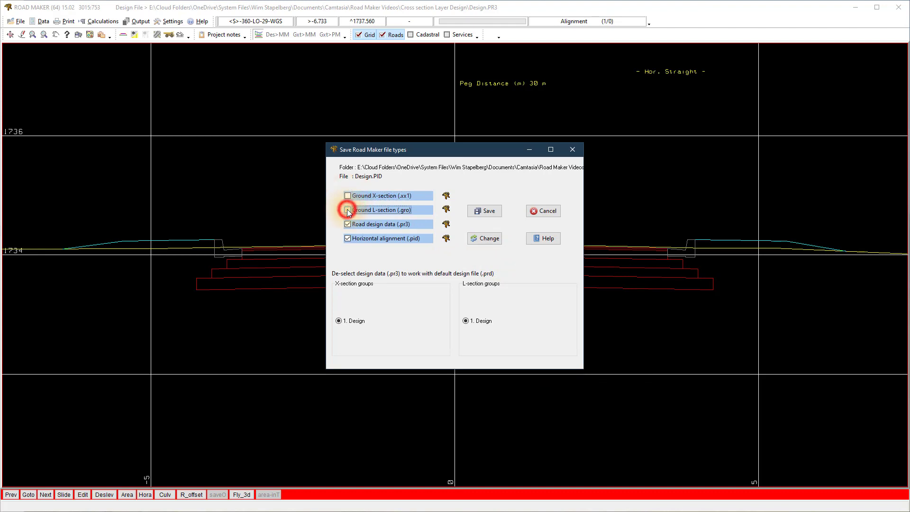
click(348, 238)
click(488, 211)
click(502, 278)
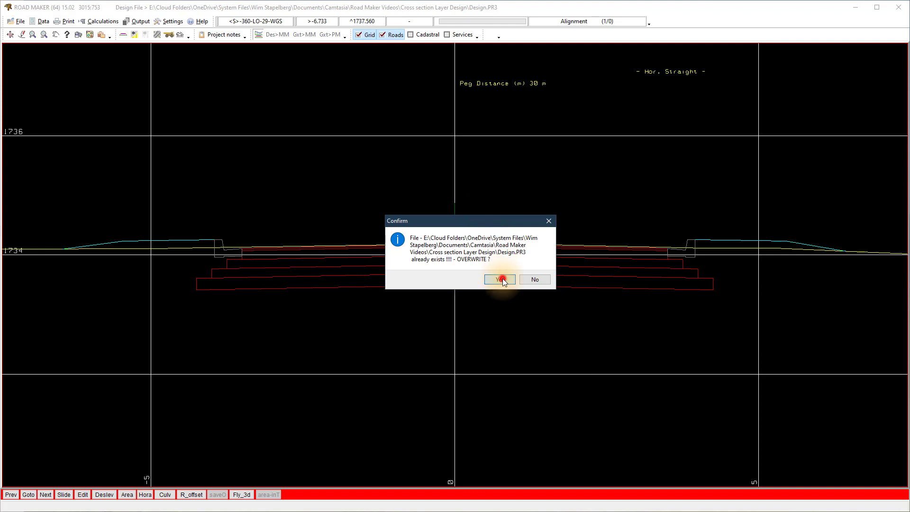